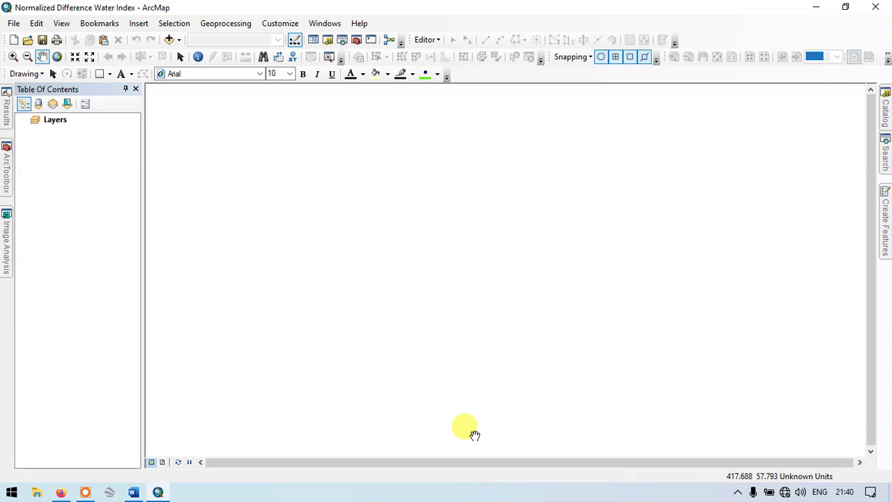
# Step: Bring up the Word NDWI notes and highlight the general NDWI equation line
pyautogui.click(133, 493)
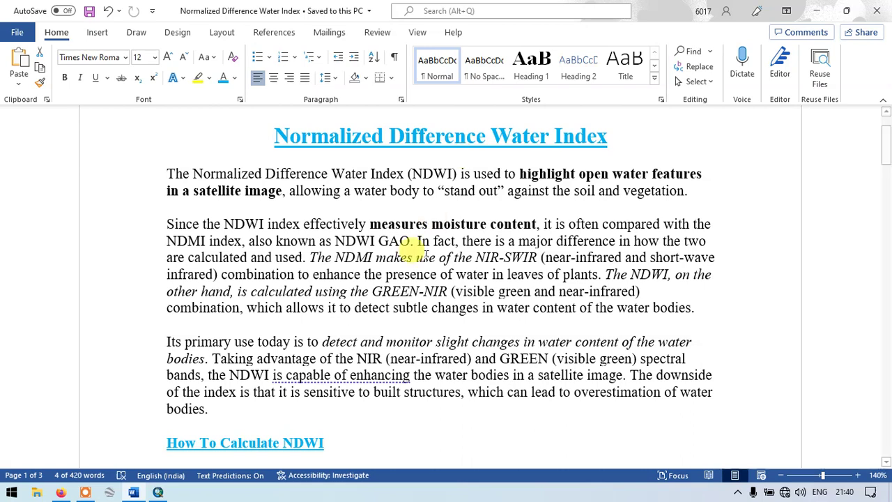
pyautogui.scroll(-2, 398, 338)
pyautogui.scroll(-1, 384, 326)
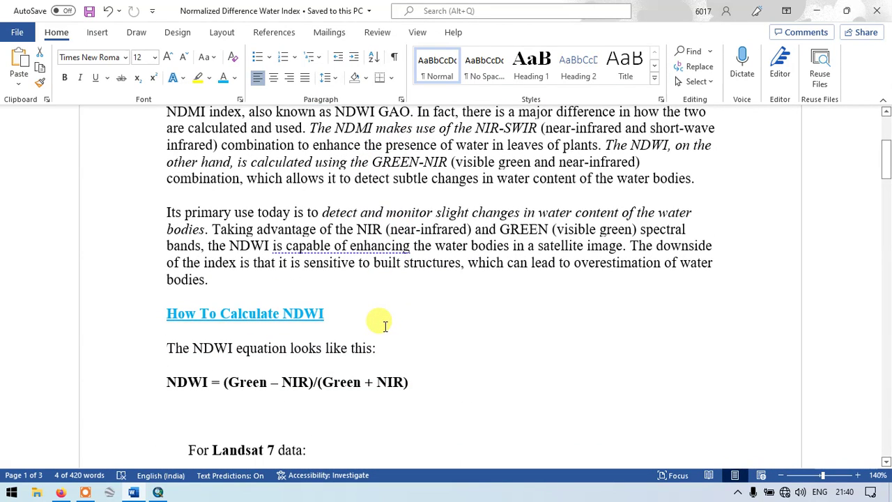
pyautogui.scroll(-1, 380, 320)
pyautogui.scroll(-2, 384, 323)
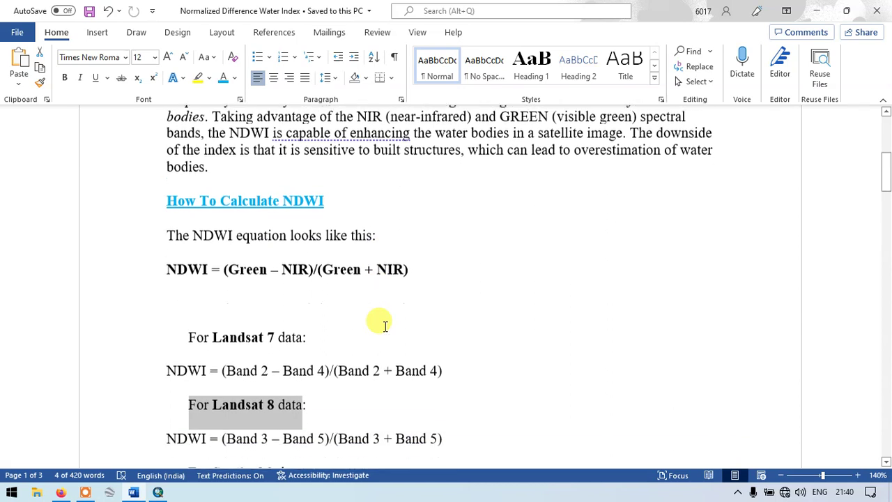
pyautogui.moveTo(168, 252); pyautogui.dragTo(394, 253)
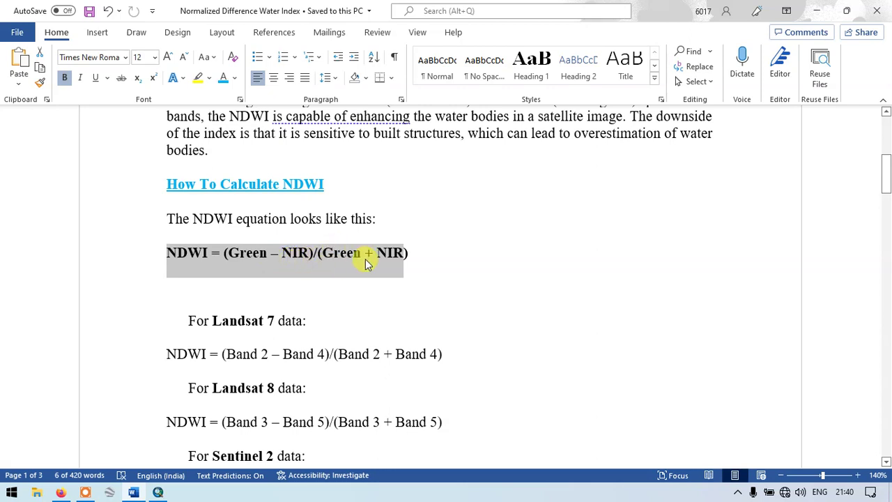
# Step: Highlight the Landsat 8 NDWI equation and scroll down to the Landsat 8-9 band table
pyautogui.scroll(-2, 398, 258)
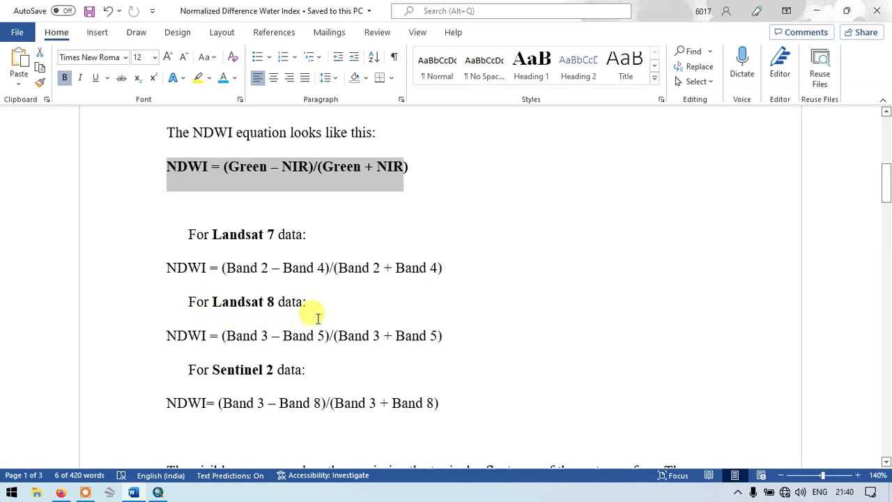
pyautogui.scroll(-1, 317, 318)
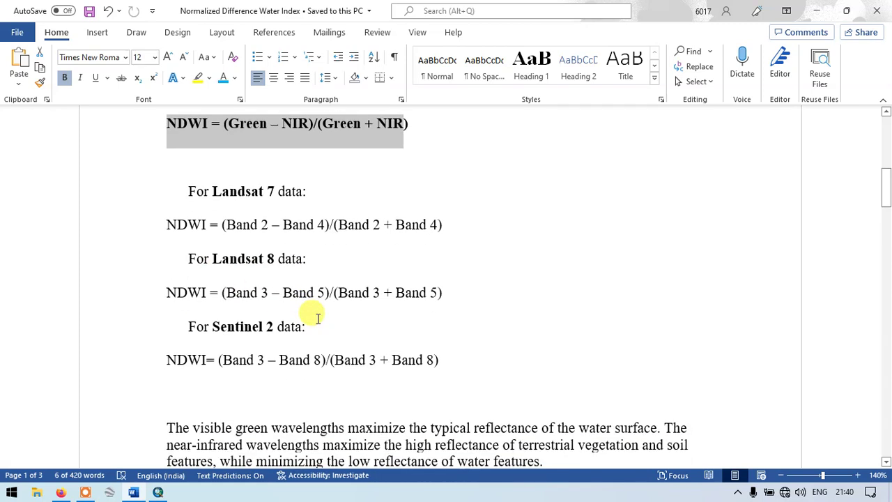
pyautogui.moveTo(167, 291); pyautogui.dragTo(446, 291)
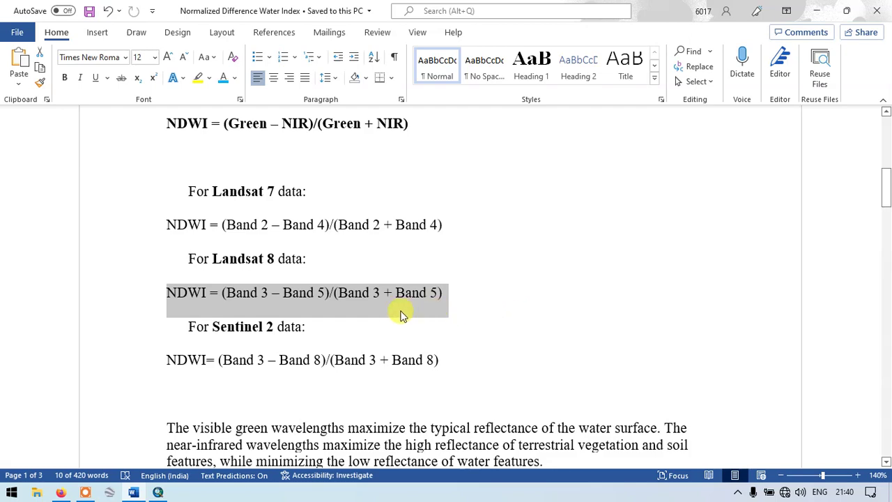
pyautogui.scroll(-6, 400, 313)
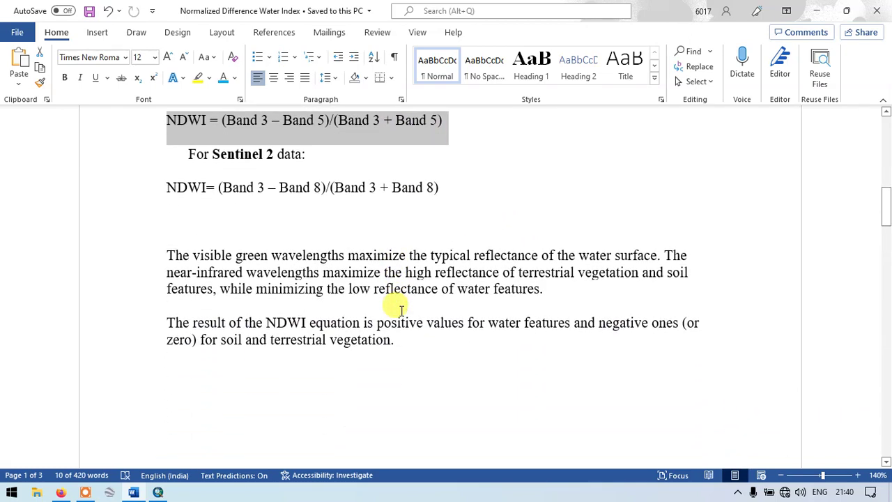
pyautogui.scroll(-8, 400, 310)
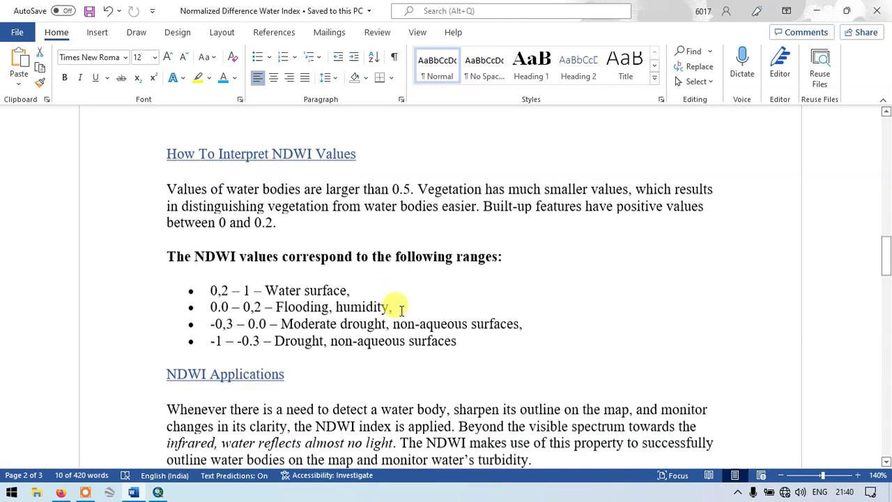
pyautogui.scroll(-5, 400, 310)
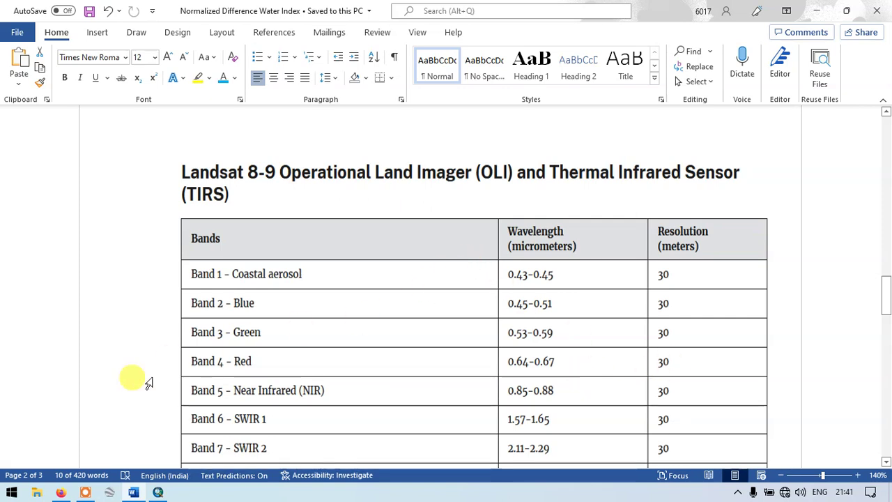
pyautogui.click(157, 492)
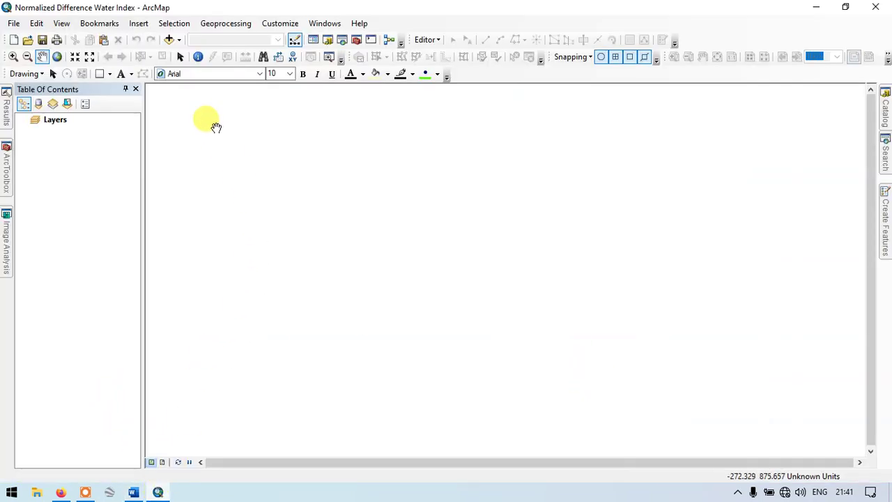
# Step: Select B3.TIF and B5.TIF from the Landsat8 folder in the Add Data browser
pyautogui.click(178, 40)
pyautogui.click(195, 54)
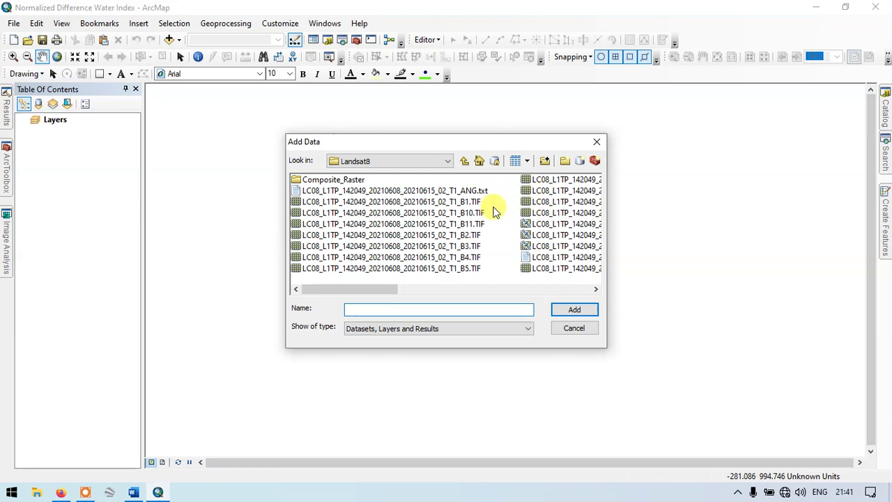
pyautogui.click(469, 248)
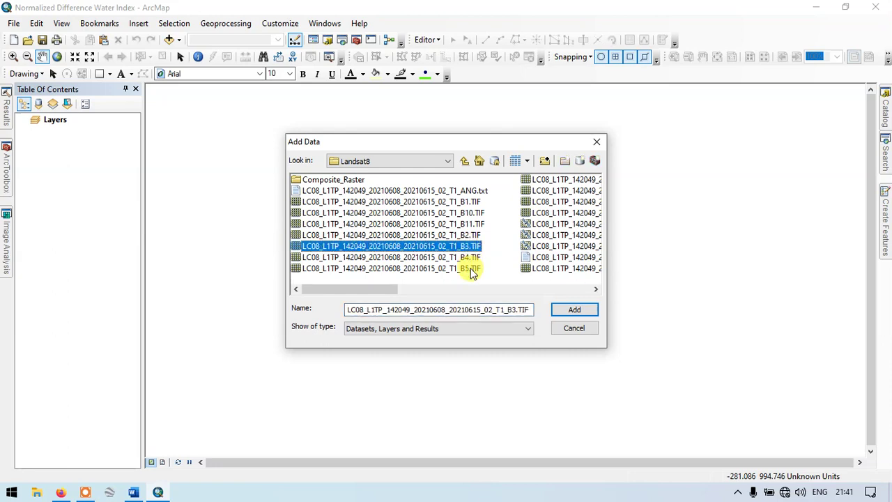
pyautogui.keyDown('ctrl'); pyautogui.click(472, 269); pyautogui.keyUp('ctrl')
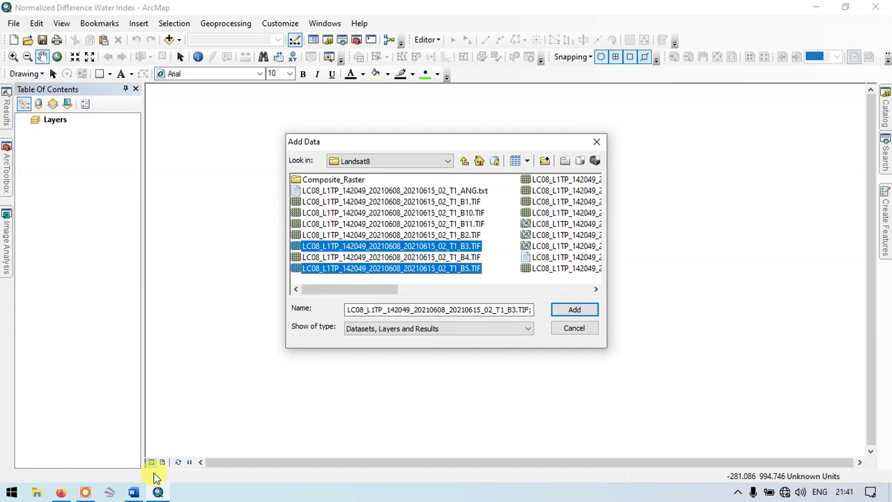
pyautogui.click(133, 490)
# Step: Highlight the Landsat 8 formula NDWI = (Band 3 – Band 5)/(Band 3 + Band 5) in the notes
pyautogui.scroll(6, 248, 384)
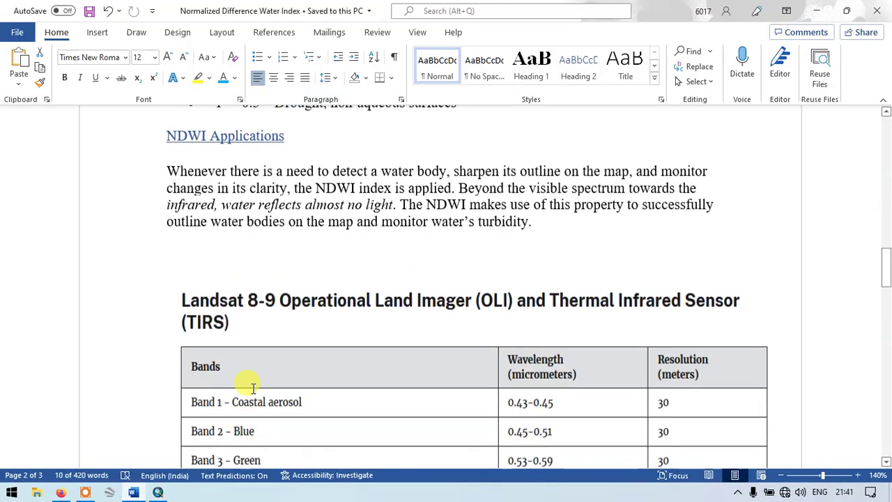
pyautogui.scroll(10, 250, 385)
pyautogui.scroll(-5, 251, 387)
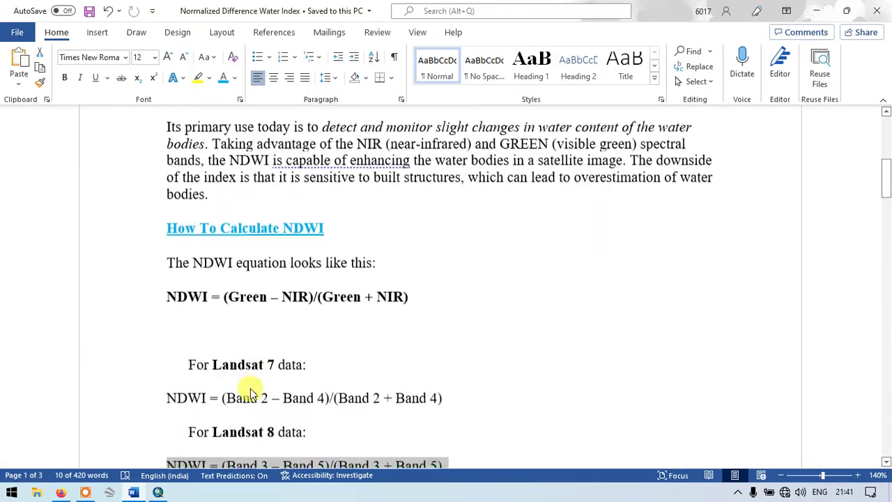
pyautogui.scroll(-1, 251, 387)
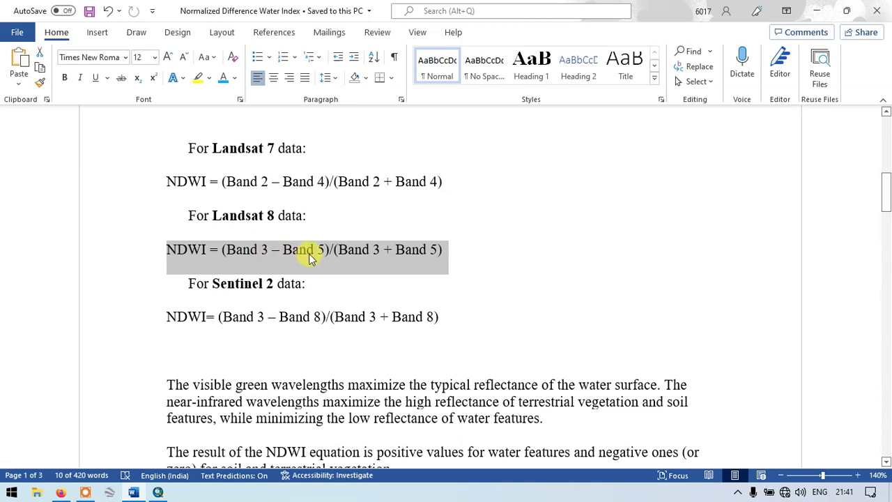
pyautogui.click(167, 249)
pyautogui.moveTo(167, 249); pyautogui.dragTo(434, 250)
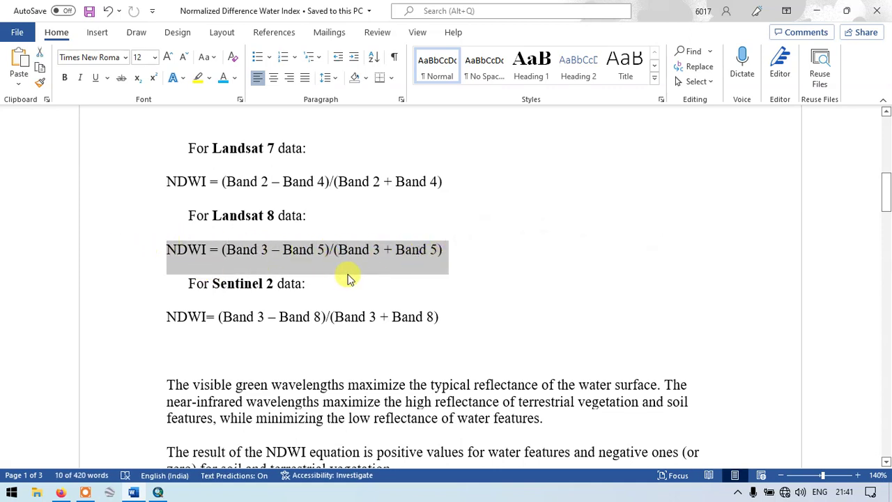
# Step: Add the B3 and B5 rasters to the map and widen the Table of Contents
pyautogui.click(157, 492)
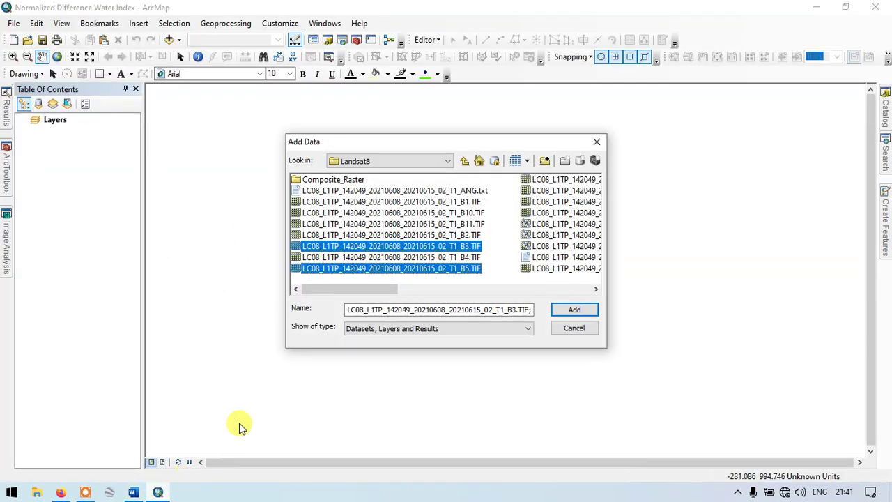
pyautogui.click(561, 311)
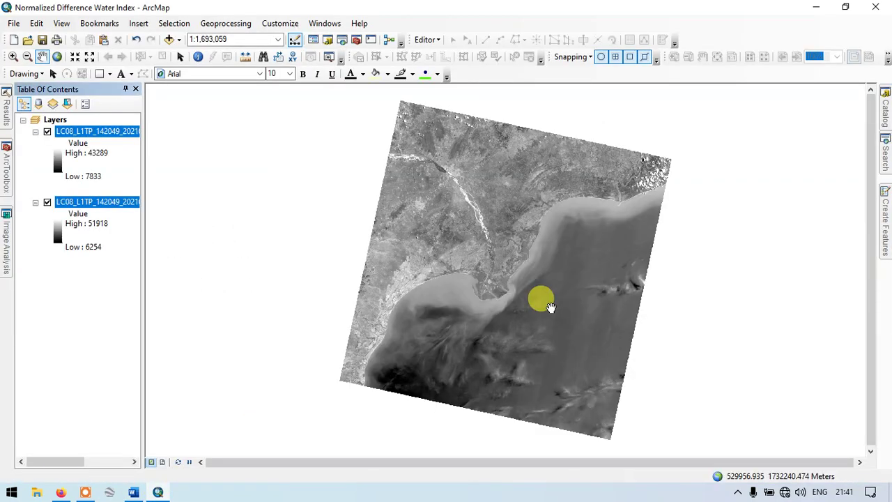
pyautogui.moveTo(542, 189); pyautogui.dragTo(481, 183)
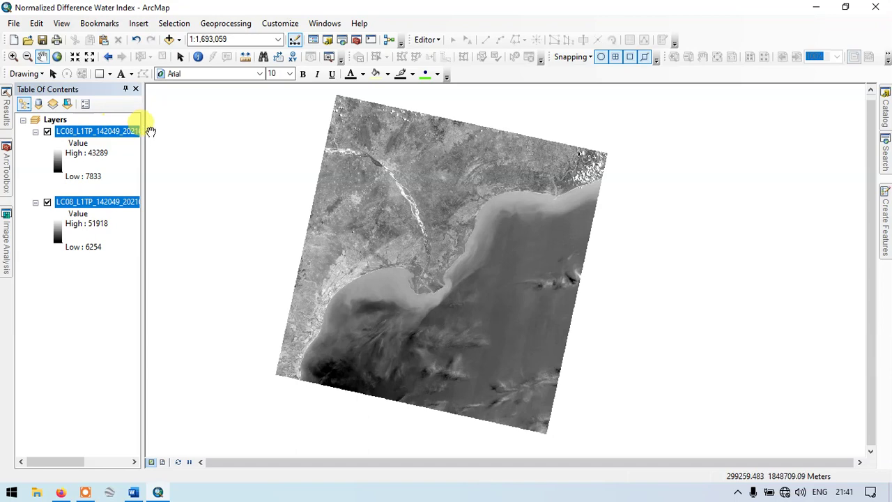
pyautogui.moveTo(142, 143); pyautogui.dragTo(255, 175)
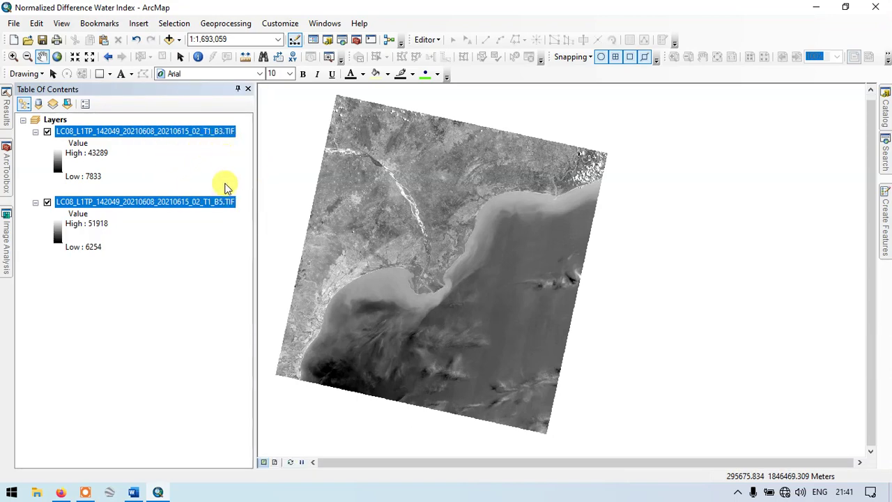
pyautogui.moveTo(386, 167); pyautogui.dragTo(404, 169)
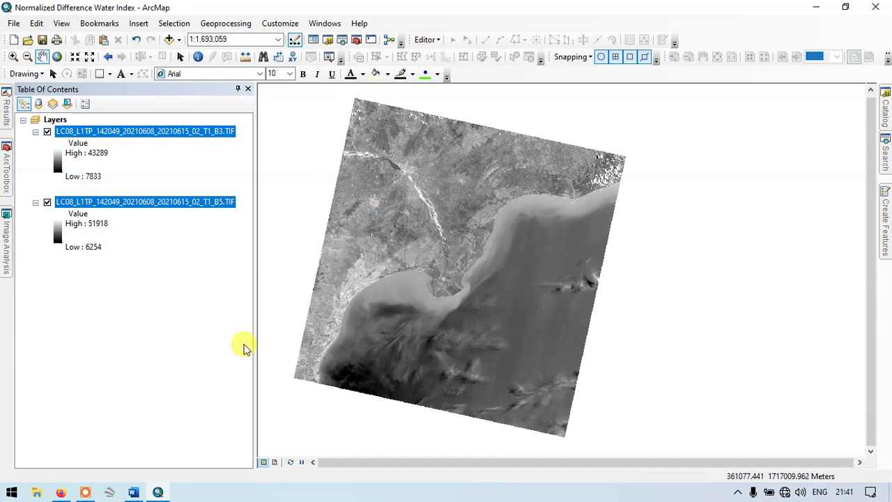
pyautogui.click(135, 485)
# Step: Review the 'How To Calculate NDWI' section showing NDWI = (Green – NIR)/(Green + NIR)
pyautogui.scroll(5, 362, 323)
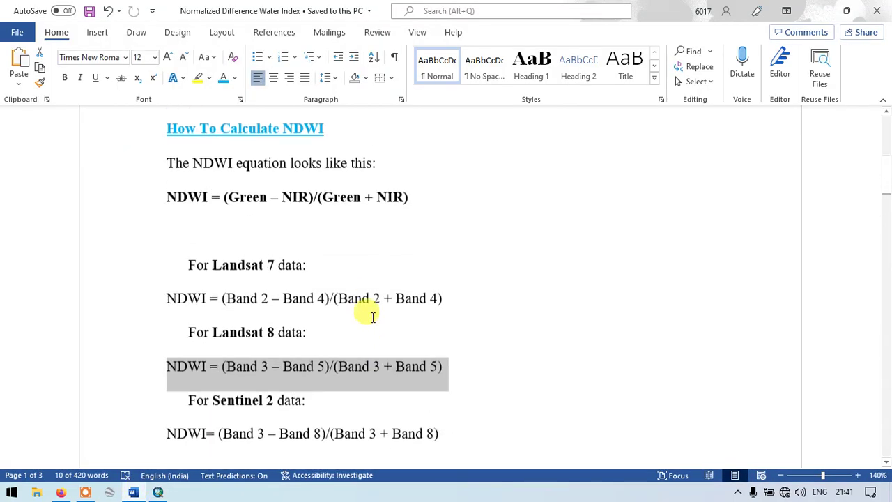
pyautogui.scroll(4, 373, 315)
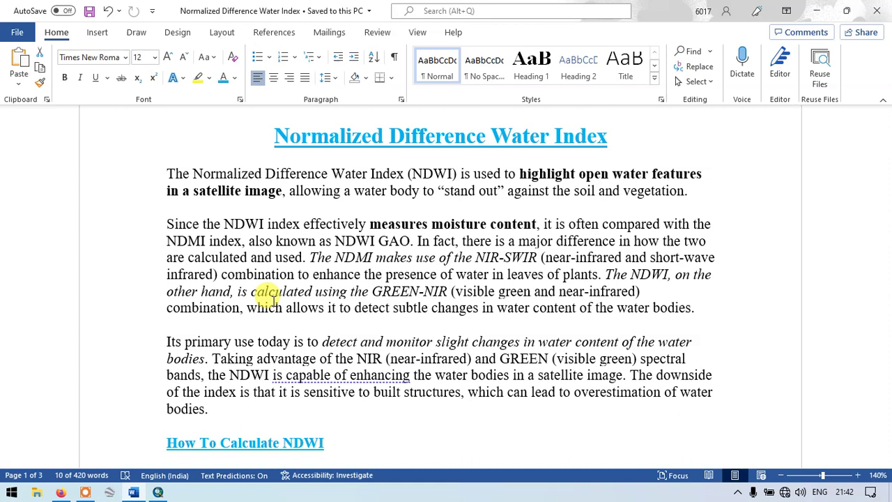
pyautogui.moveTo(307, 258); pyautogui.dragTo(540, 263)
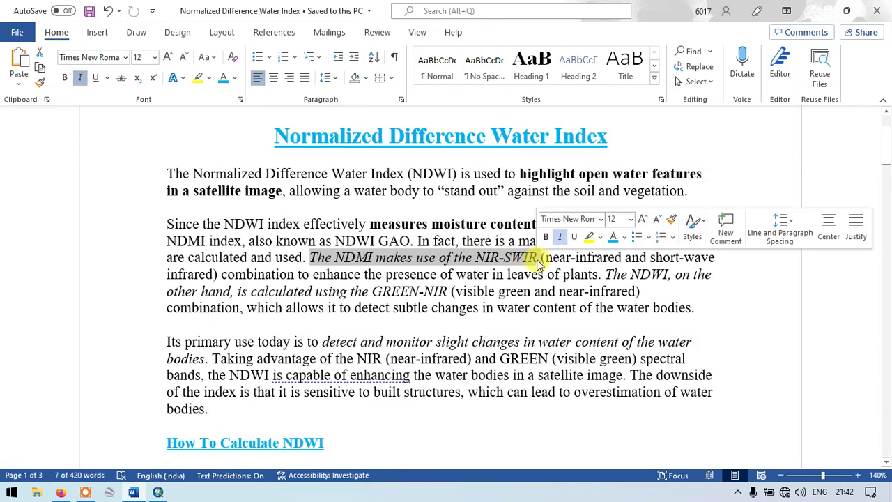
pyautogui.click(585, 265)
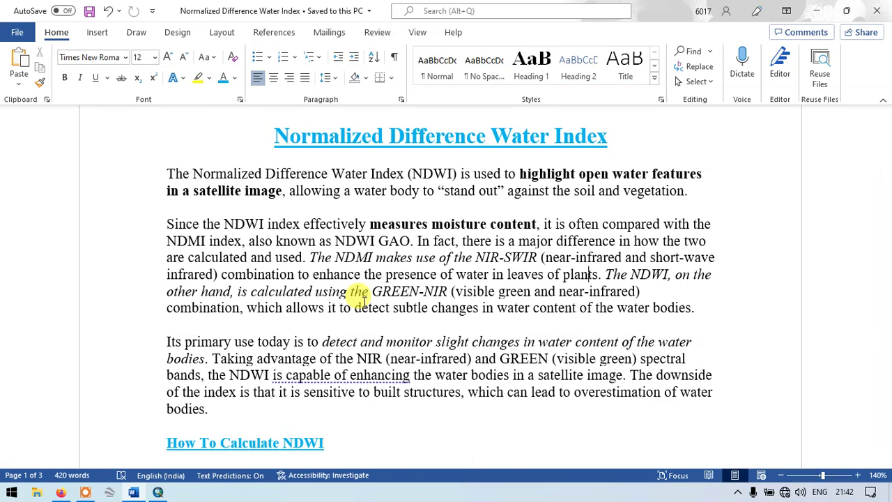
pyautogui.scroll(-3, 359, 296)
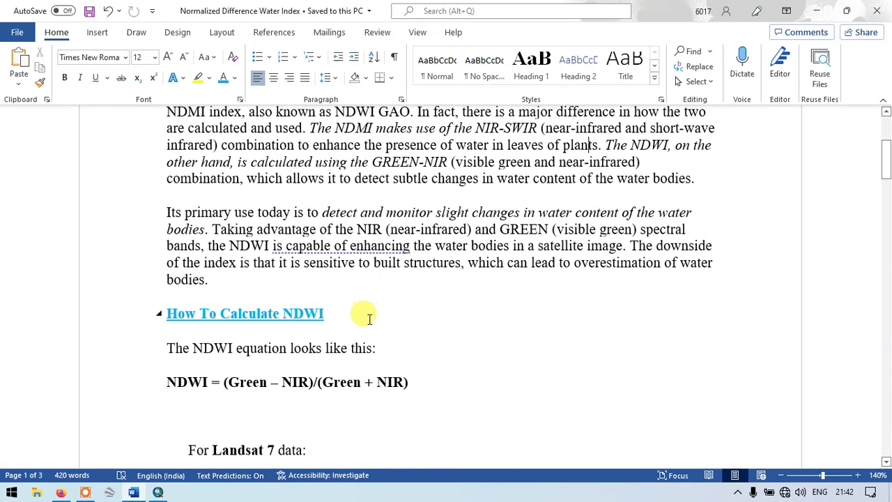
pyautogui.click(159, 492)
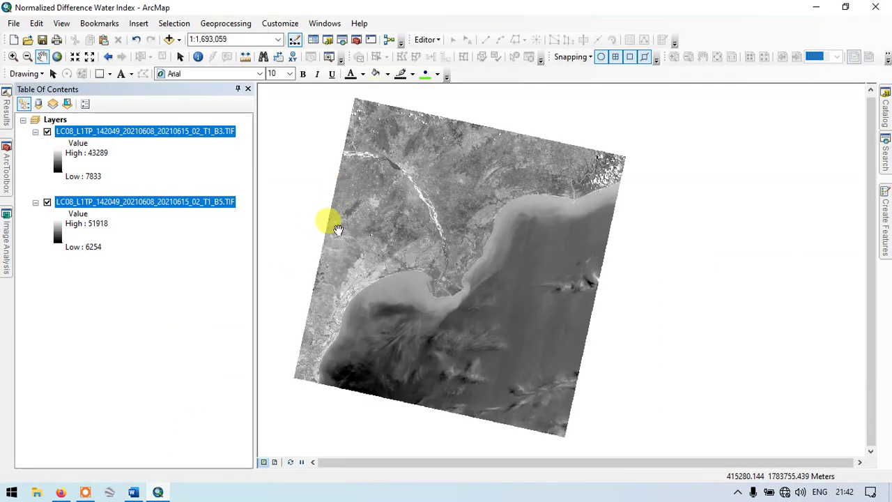
# Step: Search for 'raster calculator' and open the Raster Calculator (Spatial Analyst) tool
pyautogui.click(886, 154)
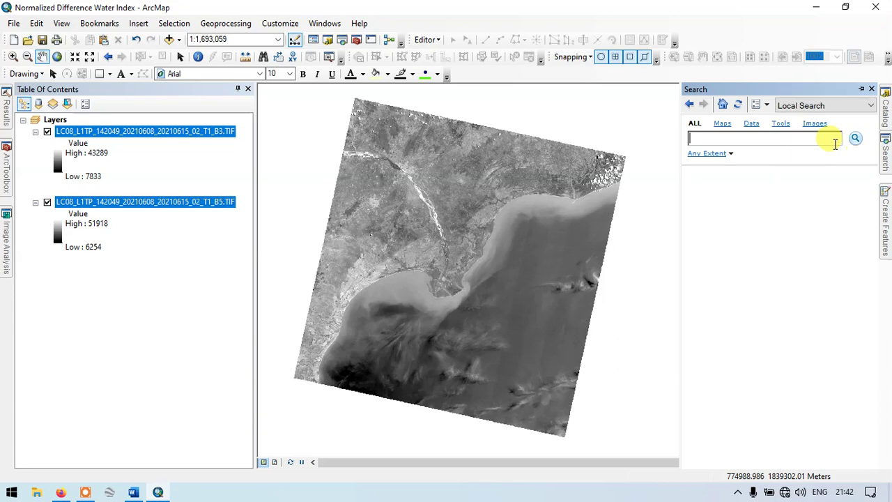
pyautogui.click(732, 138)
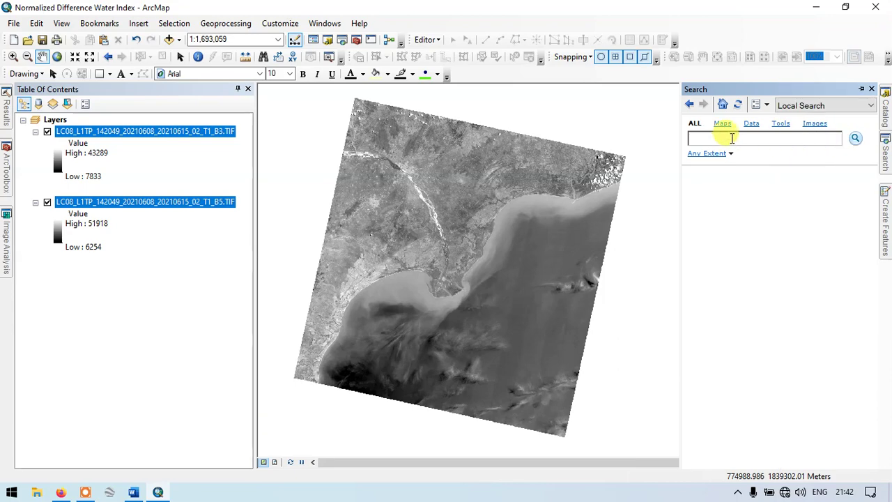
pyautogui.write('raster')
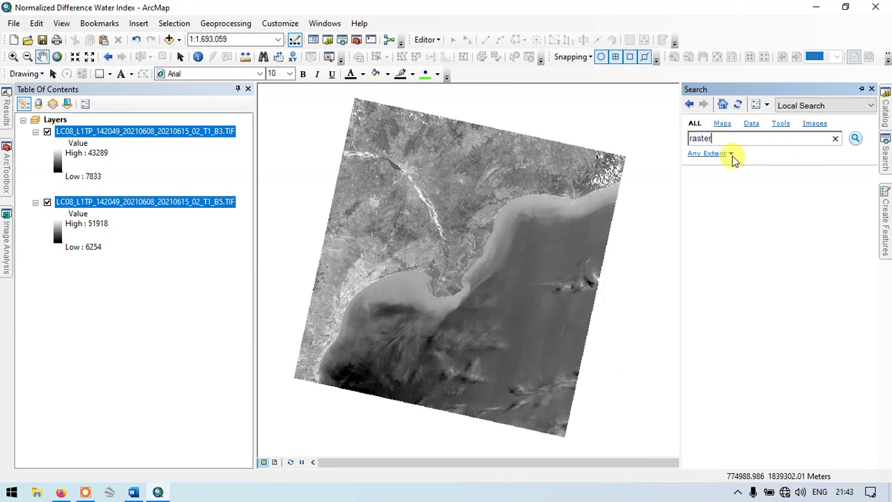
pyautogui.write('c')
pyautogui.press('BackSpace')
pyautogui.write('calcu')
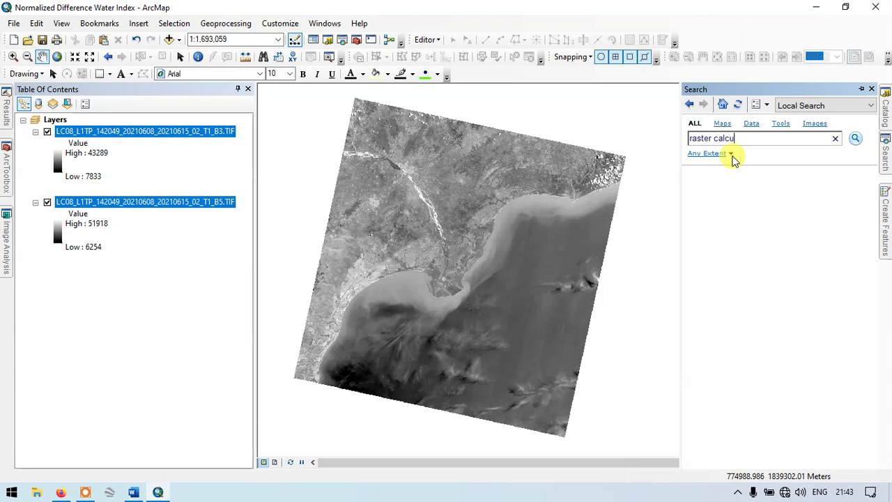
pyautogui.write('ls')
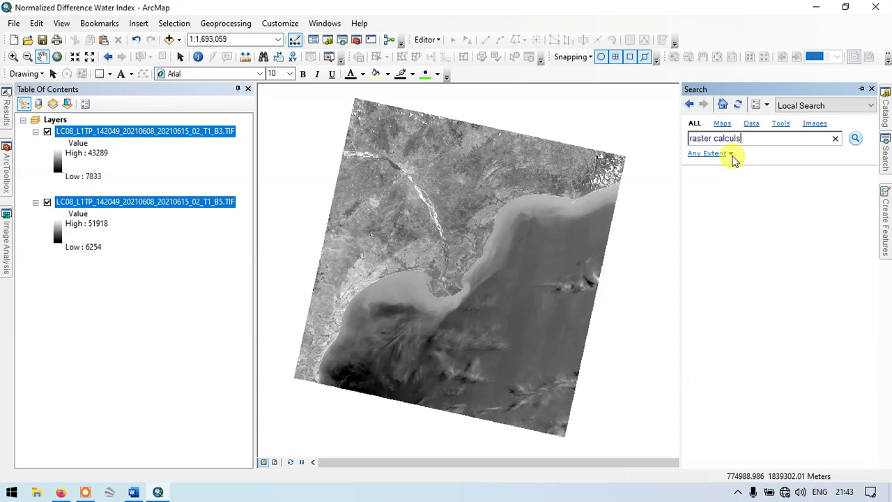
pyautogui.press('BackSpace')
pyautogui.write('ator')
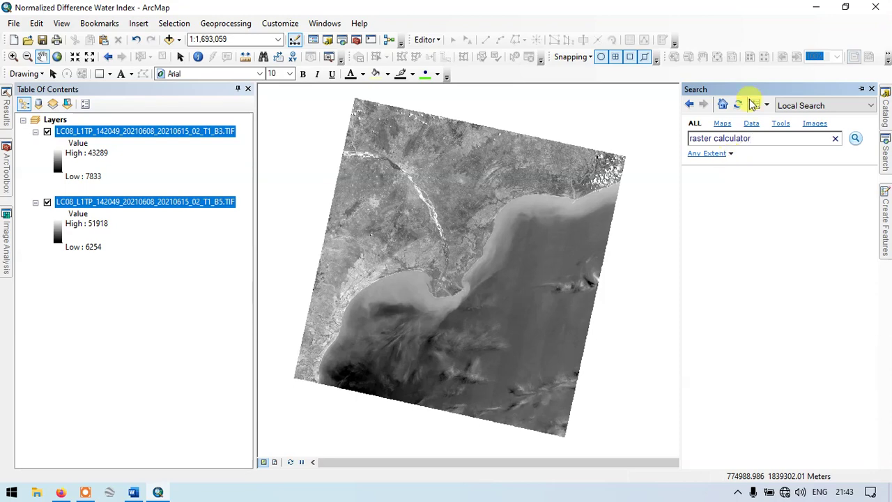
pyautogui.click(853, 140)
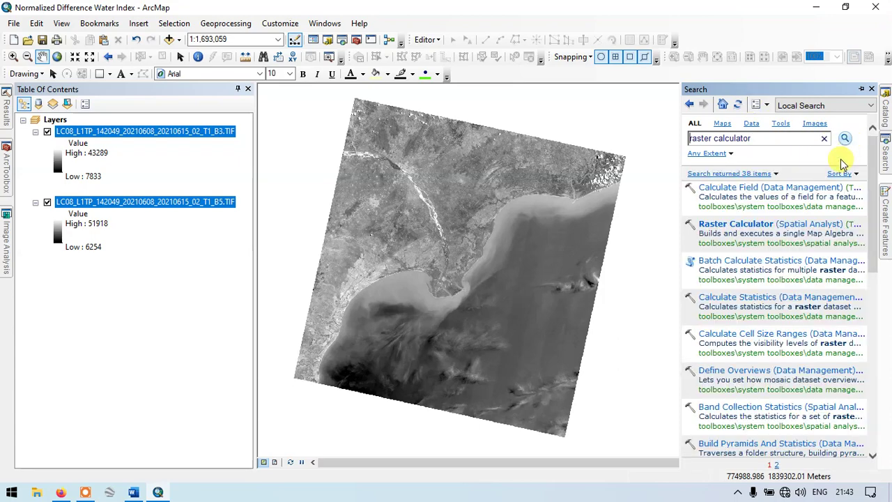
pyautogui.click(783, 227)
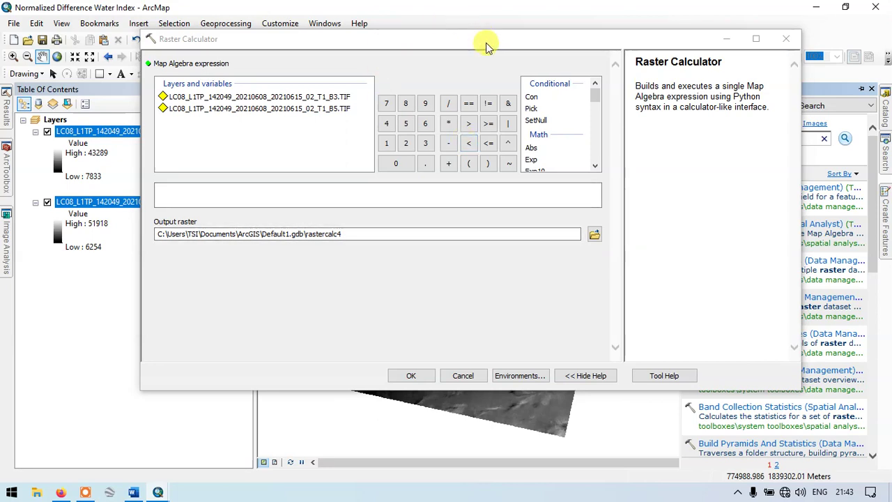
# Step: Move the Raster Calculator window further left
pyautogui.moveTo(486, 42); pyautogui.dragTo(427, 72)
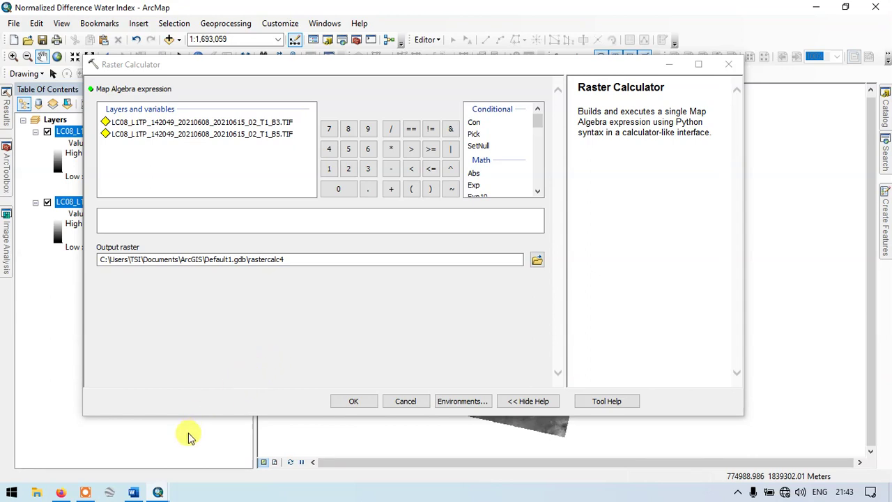
# Step: Recheck the Landsat 8 NDWI formula in Word, then return to the Raster Calculator
pyautogui.click(138, 495)
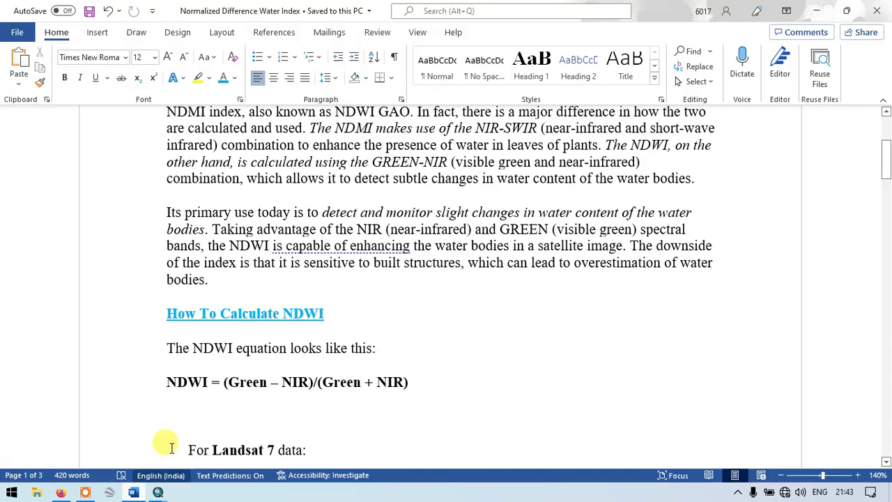
pyautogui.scroll(-5, 342, 309)
pyautogui.scroll(-1, 343, 312)
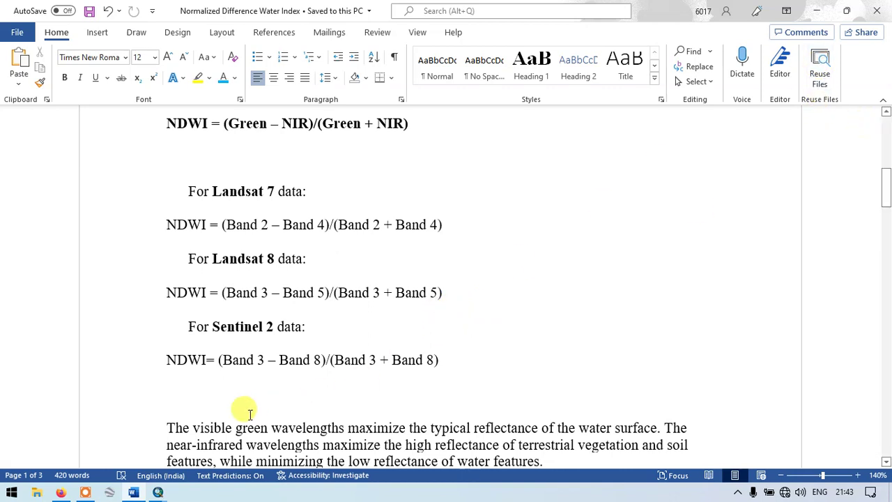
pyautogui.click(158, 492)
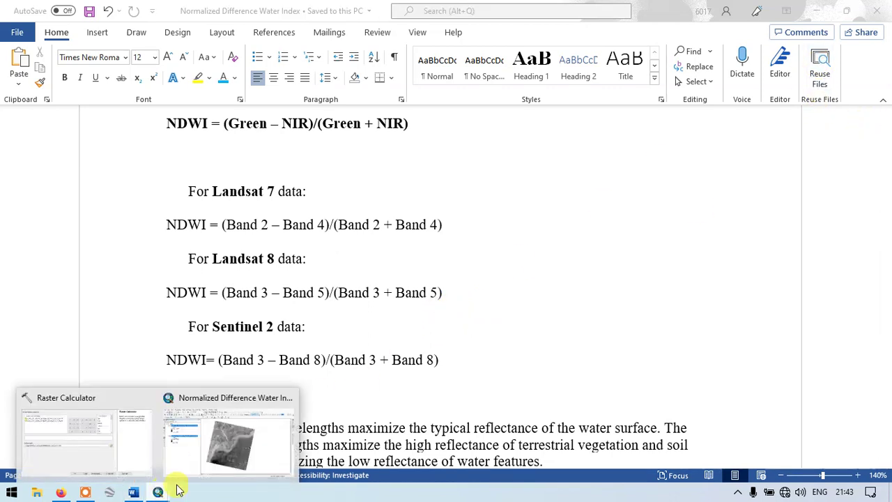
pyautogui.click(212, 465)
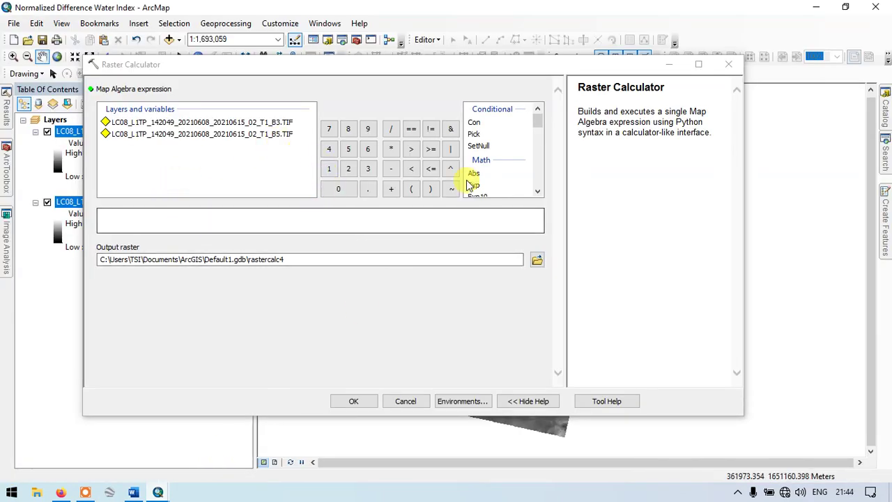
# Step: Build the Map Algebra expression Float(B3 − B5) / Float(B3 + B5) in the Raster Calculator
pyautogui.scroll(-1, 477, 174)
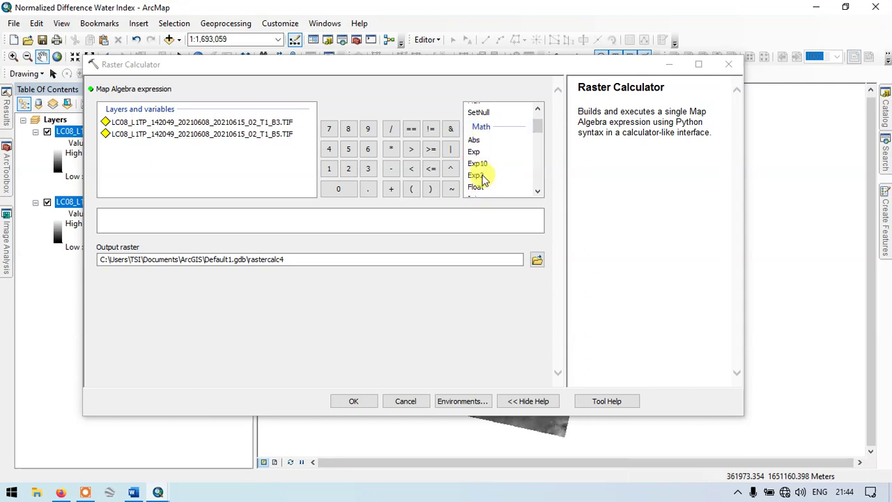
pyautogui.doubleClick(476, 187)
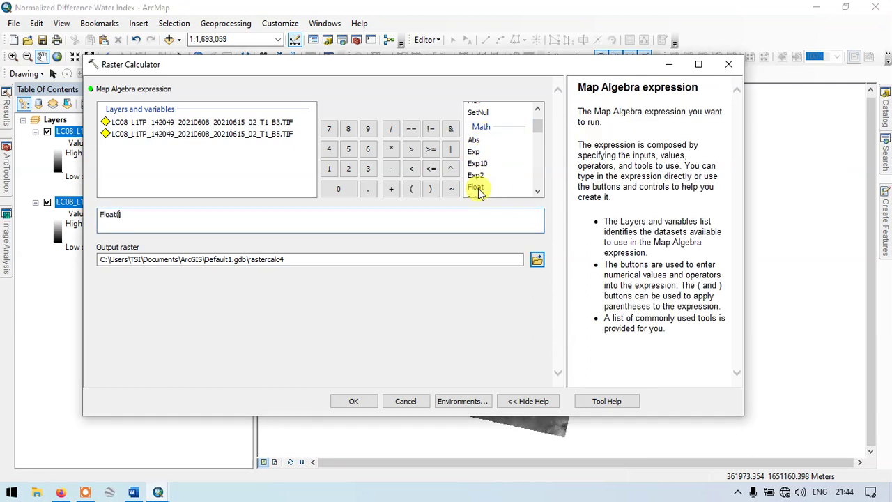
pyautogui.doubleClick(274, 123)
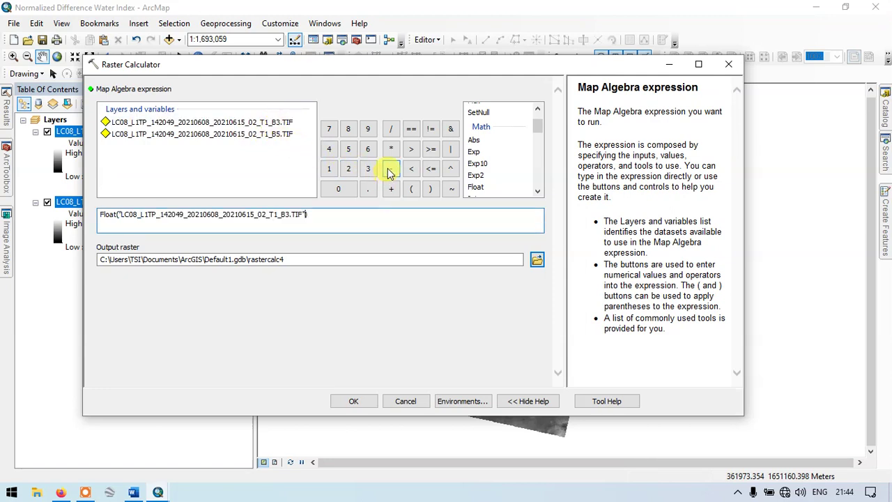
pyautogui.doubleClick(284, 134)
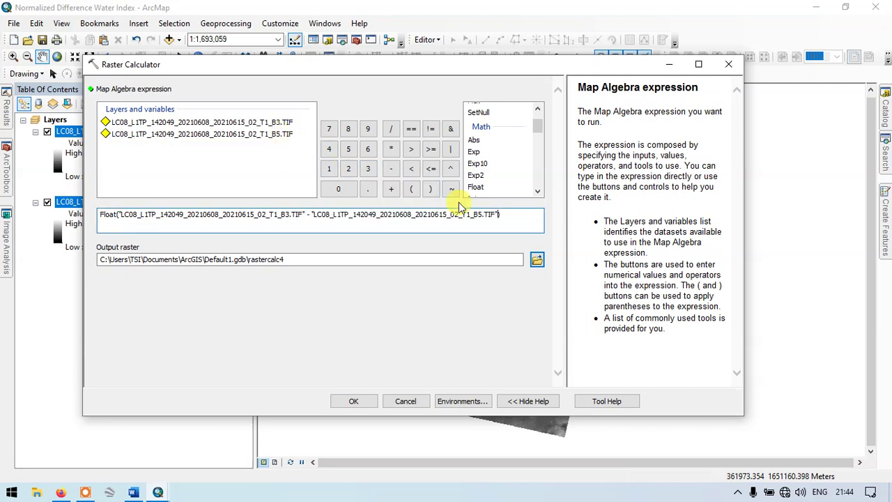
pyautogui.click(393, 131)
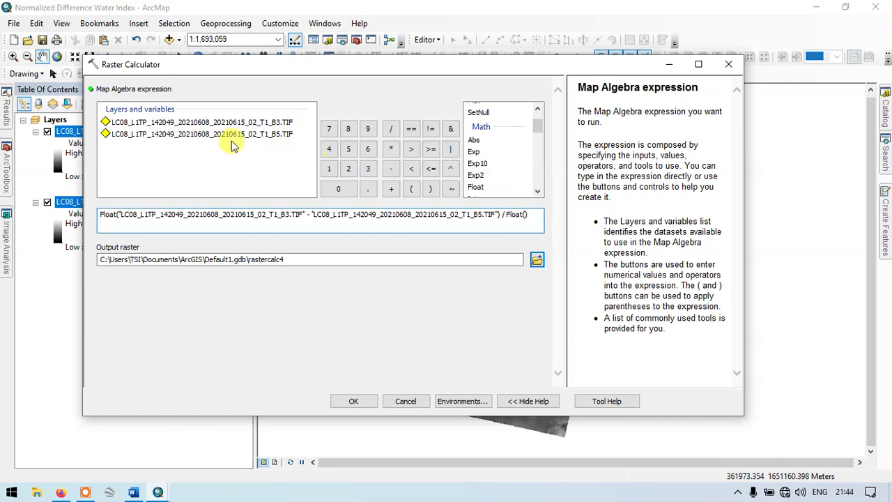
pyautogui.doubleClick(277, 125)
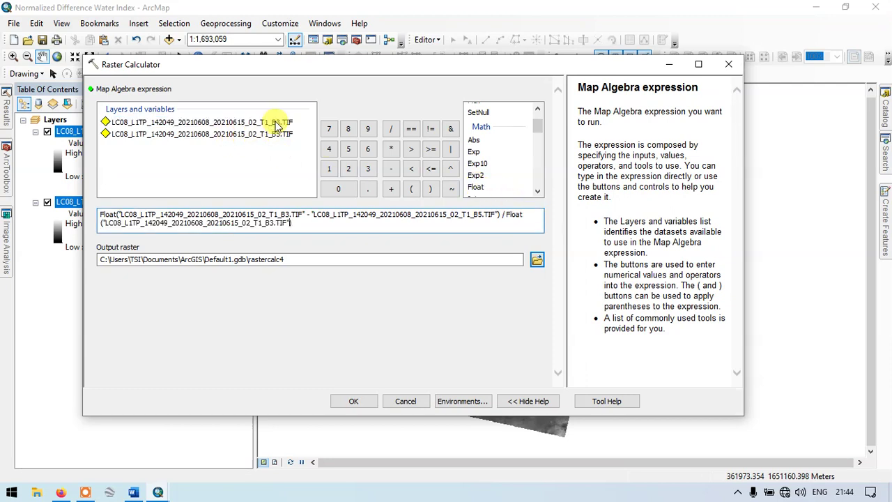
pyautogui.click(391, 189)
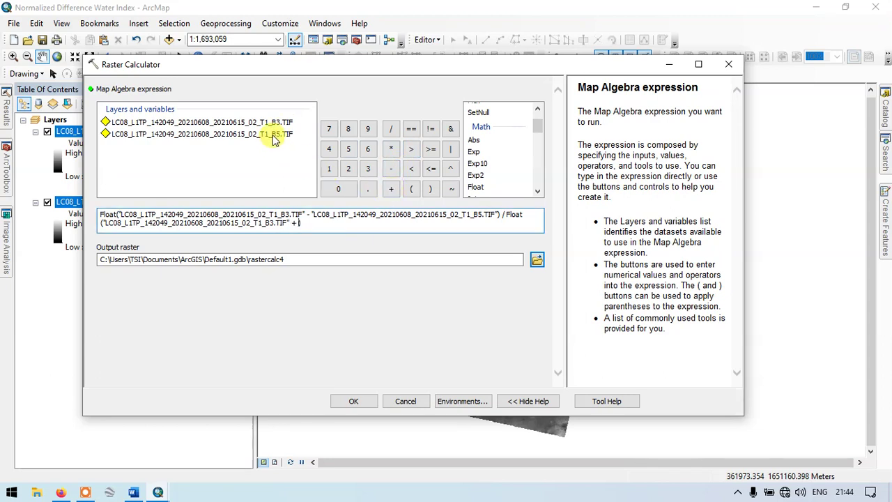
pyautogui.doubleClick(275, 136)
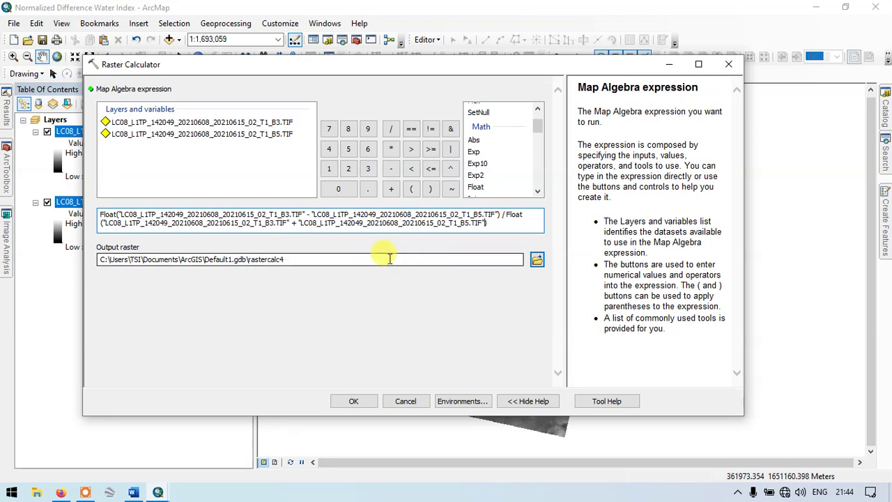
pyautogui.click(534, 260)
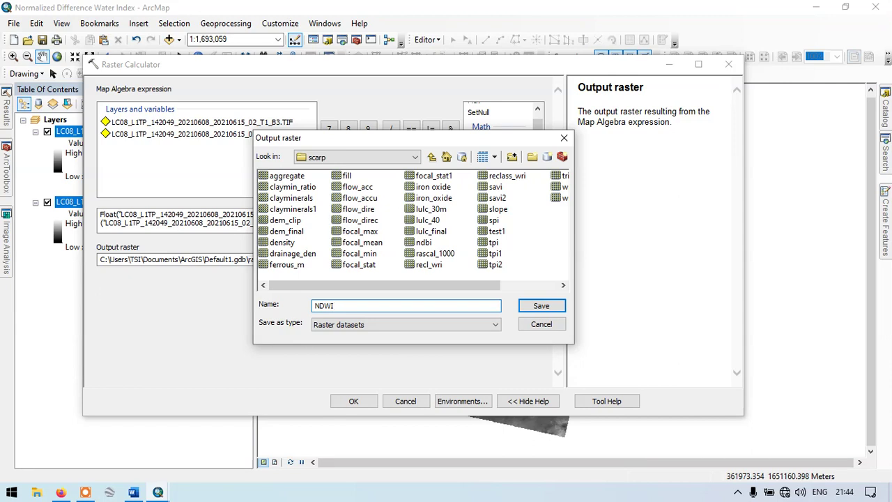
# Step: Save the output raster as NDWI in the scarp folder and run the calculation
pyautogui.click(479, 304)
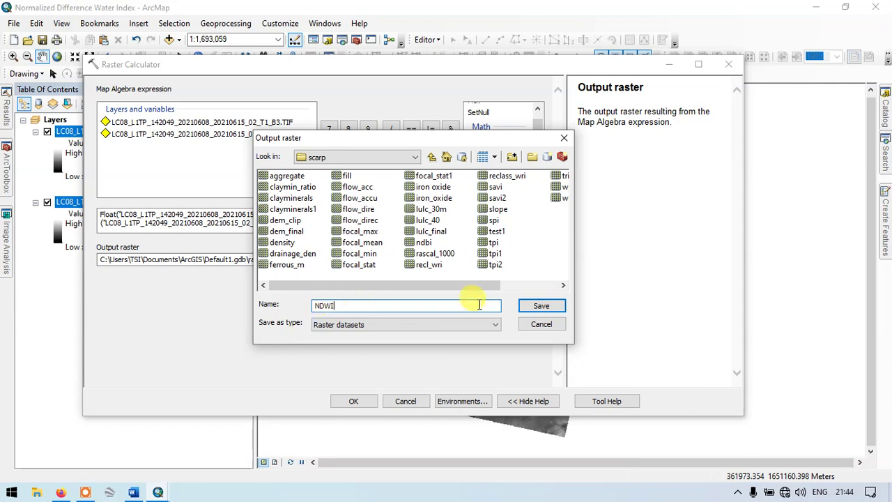
pyautogui.click(524, 307)
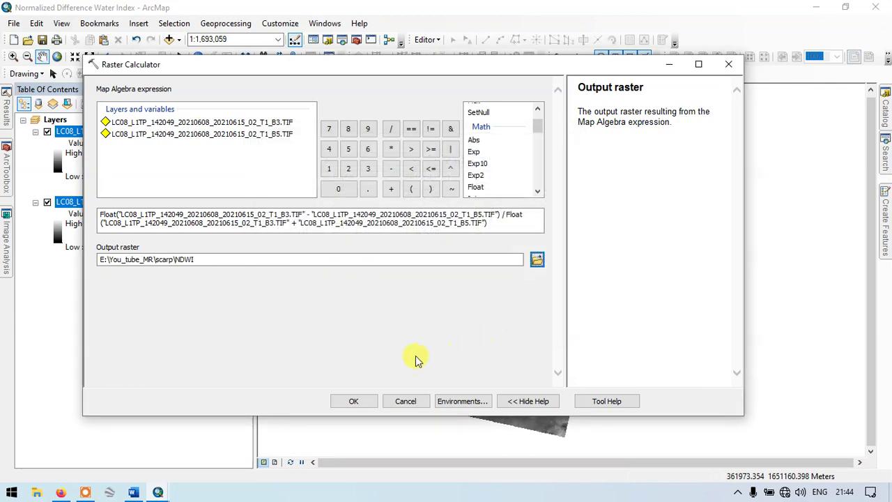
pyautogui.click(357, 401)
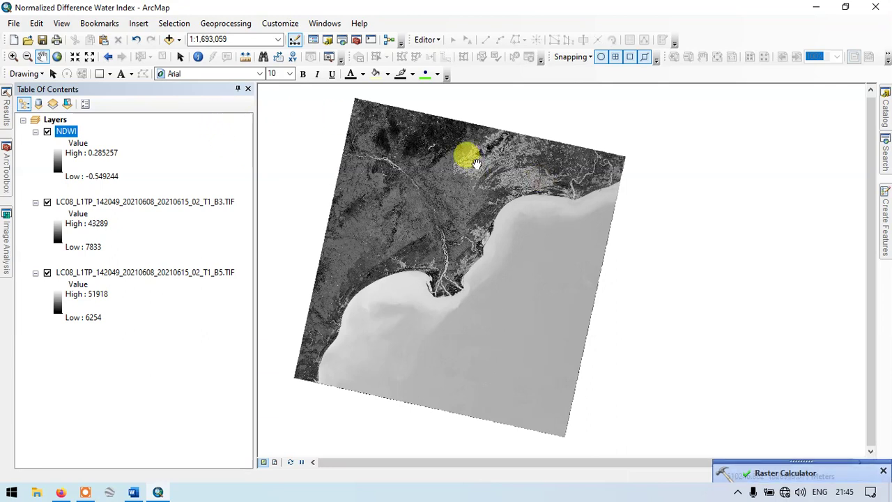
# Step: Hide the B3 and B5 band layers so only the NDWI raster shows, and open its Layer Properties
pyautogui.moveTo(422, 187); pyautogui.dragTo(454, 179)
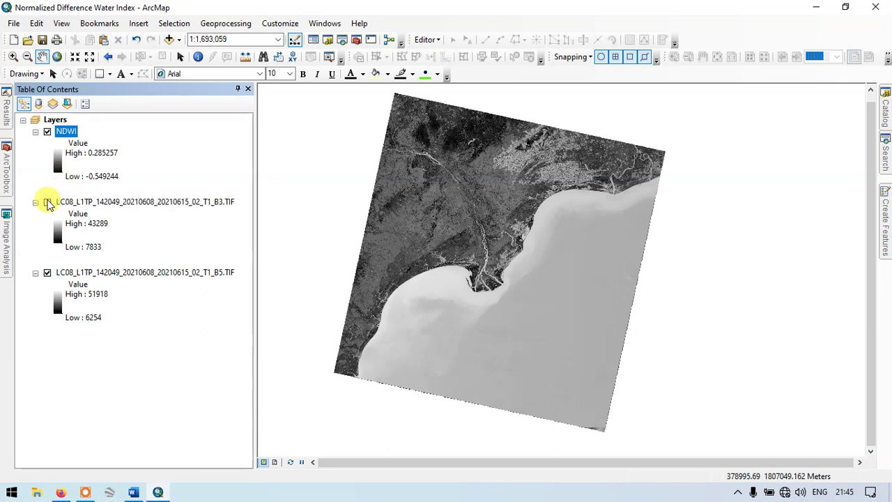
pyautogui.click(47, 273)
pyautogui.click(67, 132)
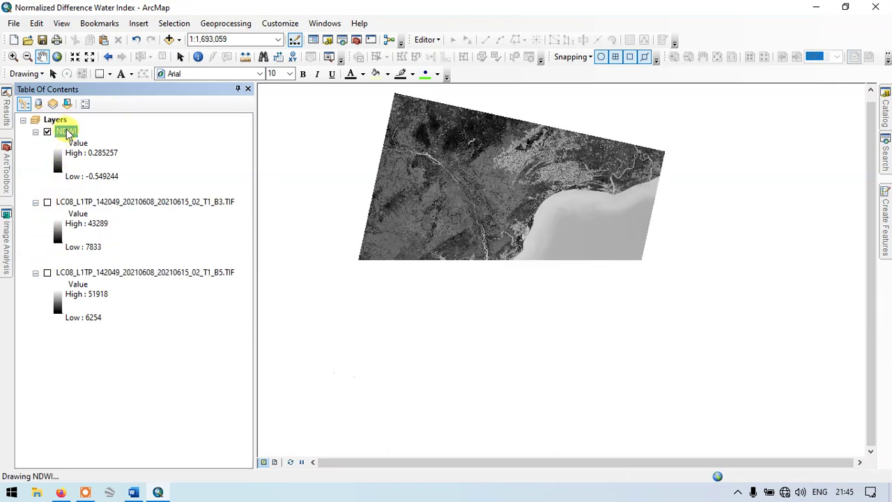
pyautogui.rightClick(67, 131)
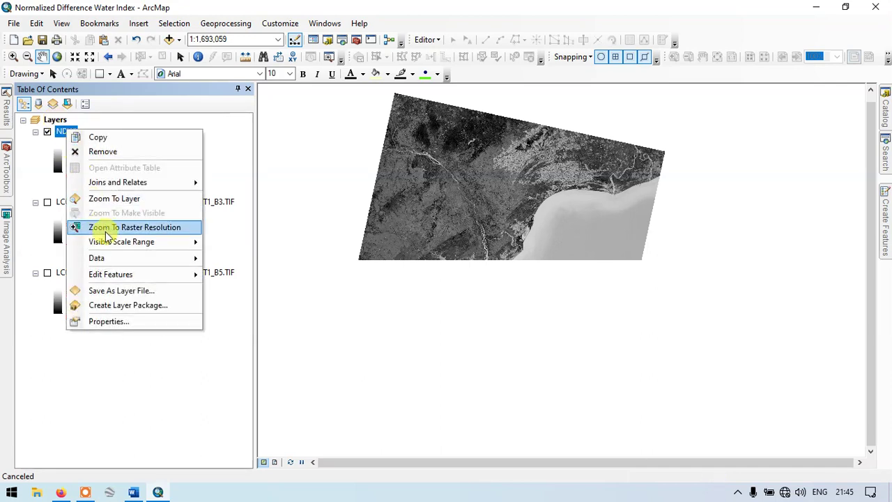
pyautogui.click(112, 322)
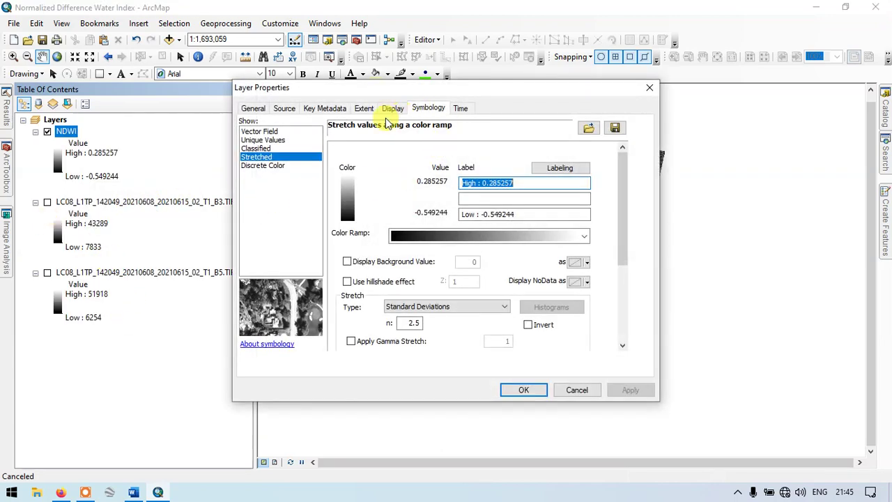
# Step: Classify NDWI into 5 Natural Breaks classes with the red-yellow-green-blue colour ramp and apply it
pyautogui.click(258, 148)
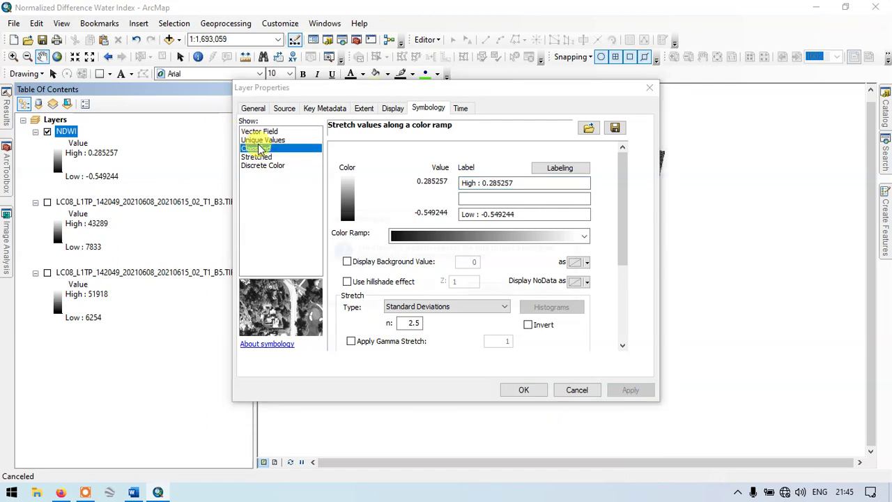
pyautogui.click(494, 291)
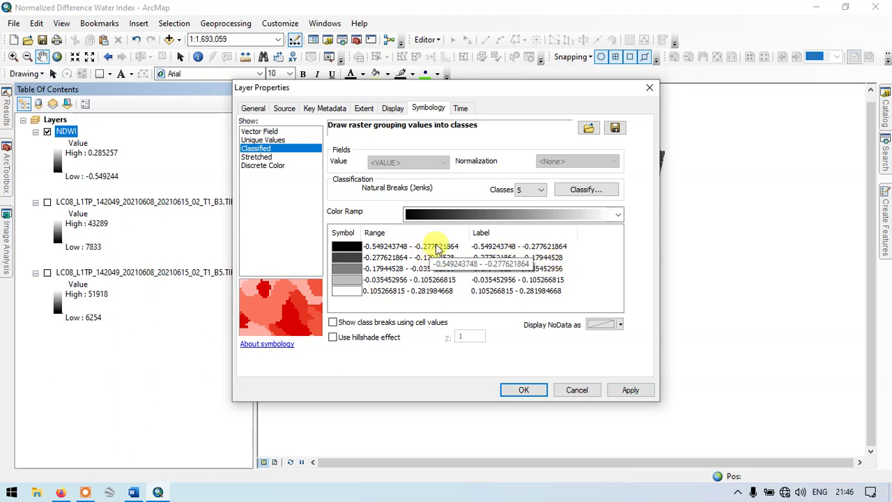
pyautogui.click(577, 216)
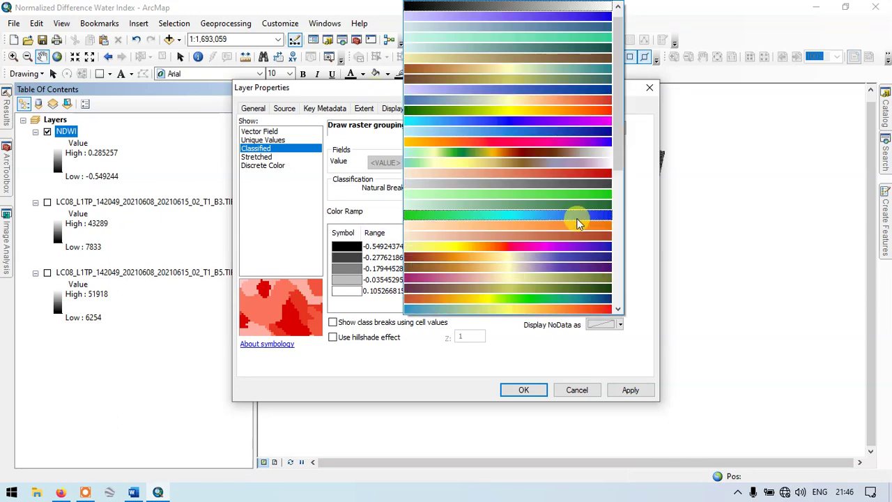
pyautogui.click(536, 300)
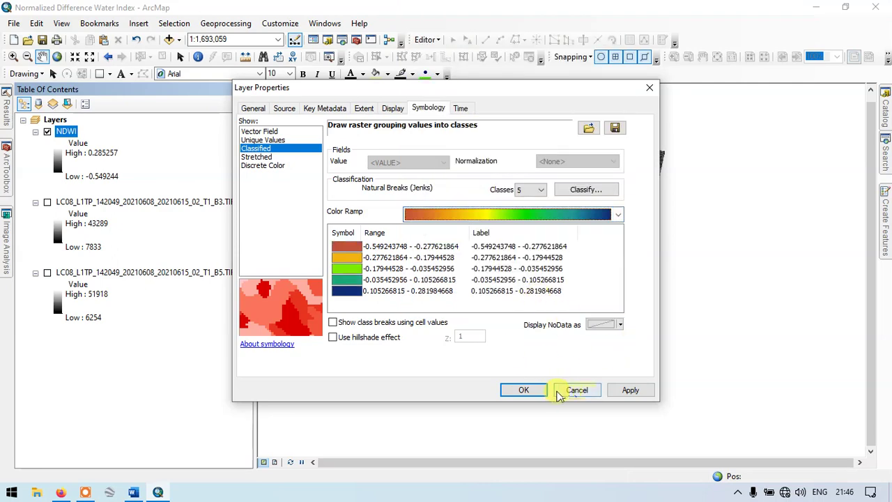
pyautogui.click(613, 390)
pyautogui.click(523, 389)
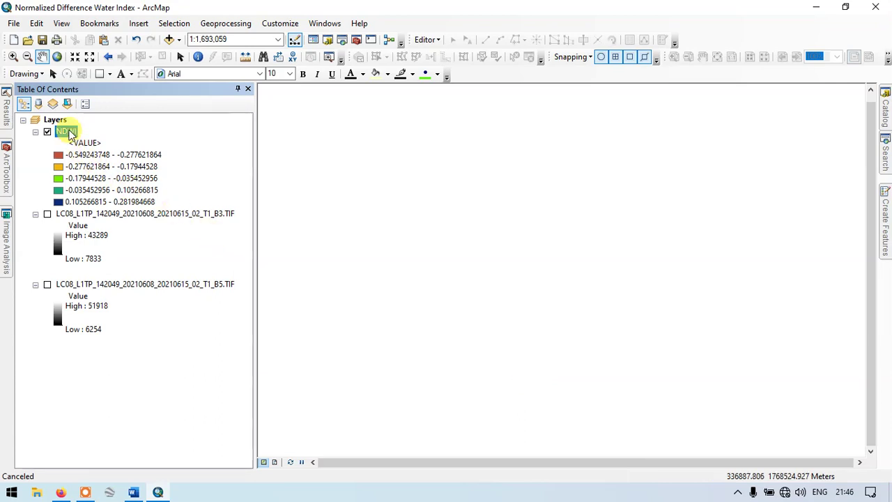
# Step: Zoom to the full extent of the classified NDWI layer, then zoom in toward the coast
pyautogui.click(47, 132)
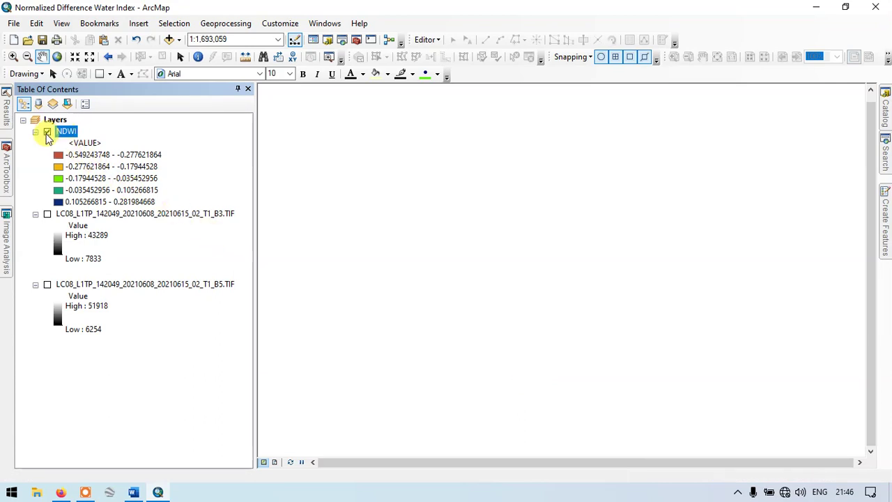
pyautogui.rightClick(65, 132)
pyautogui.click(122, 200)
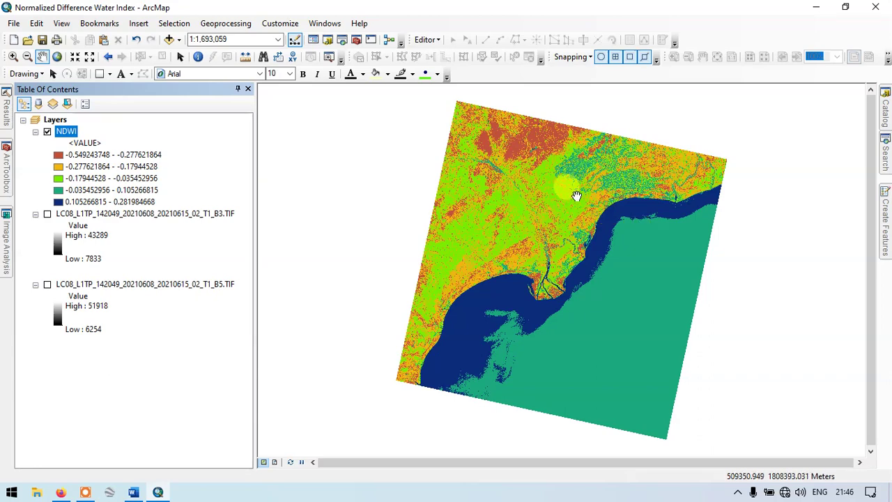
pyautogui.moveTo(577, 196)
pyautogui.mouseDown()
pyautogui.moveTo(490, 197)
pyautogui.moveTo(468, 211)
pyautogui.mouseUp()
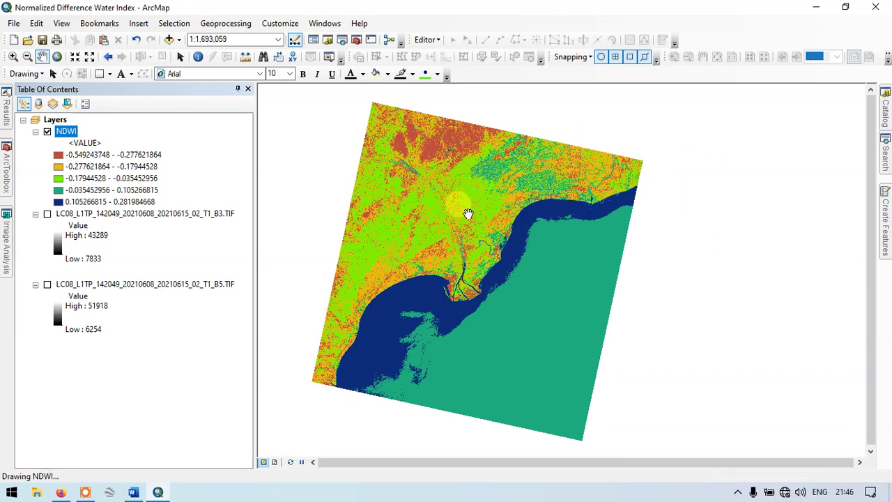
pyautogui.scroll(2, 435, 255)
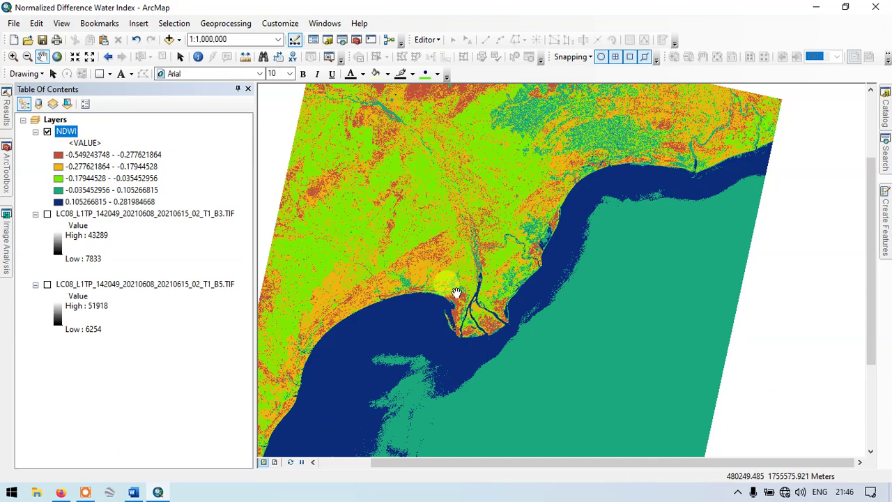
pyautogui.scroll(2, 456, 293)
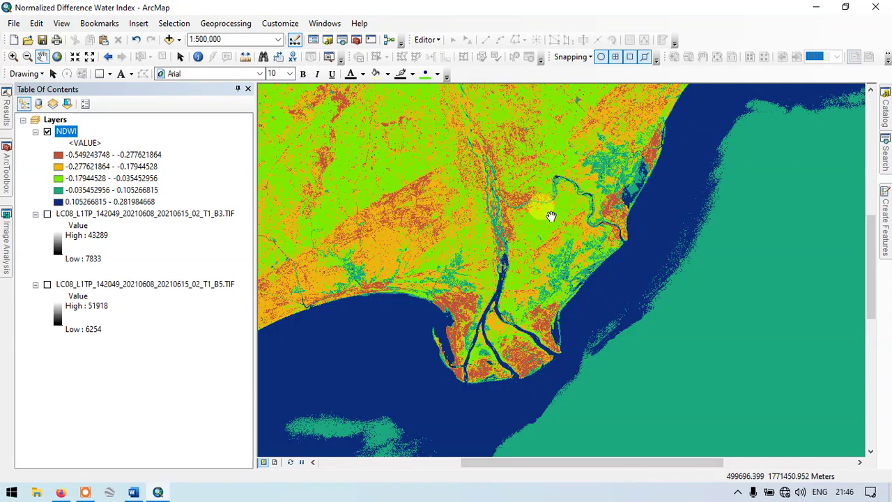
# Step: Pan over the sea and the inland areas to the north, then back south to the river delta
pyautogui.moveTo(538, 233); pyautogui.dragTo(532, 174)
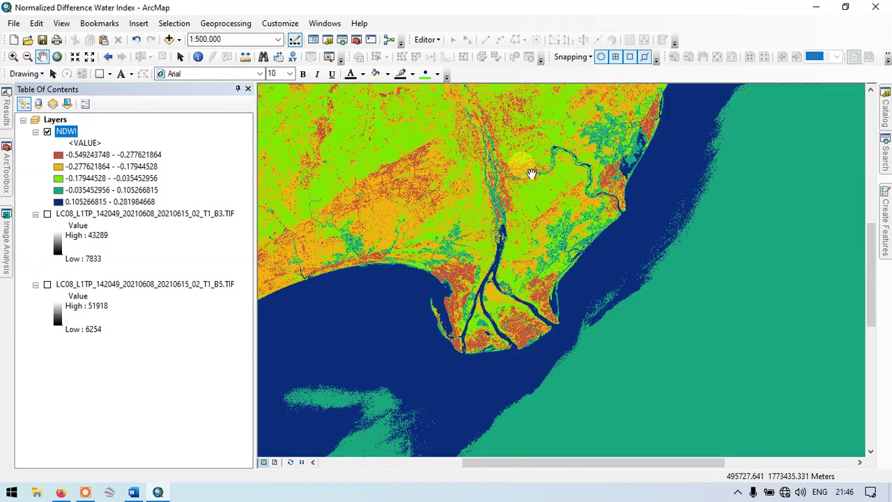
pyautogui.moveTo(530, 118); pyautogui.dragTo(546, 180)
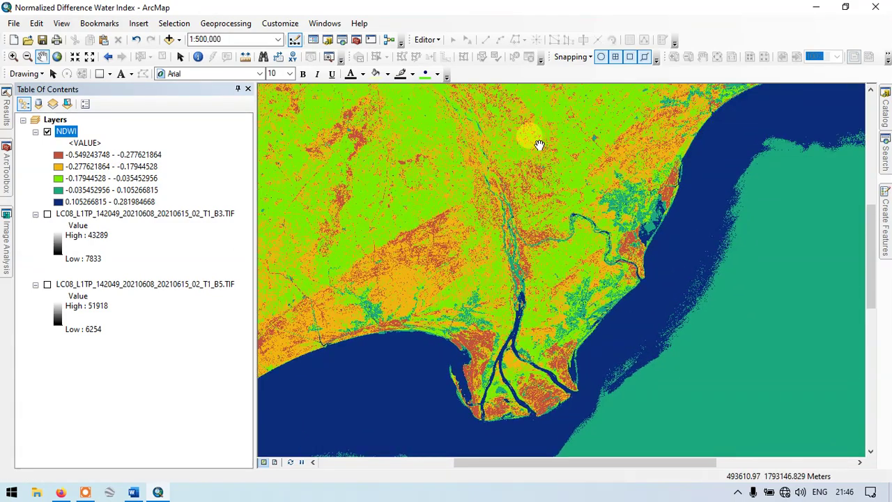
pyautogui.moveTo(539, 145); pyautogui.dragTo(567, 221)
pyautogui.moveTo(506, 135); pyautogui.dragTo(554, 201)
pyautogui.scroll(1, 432, 178)
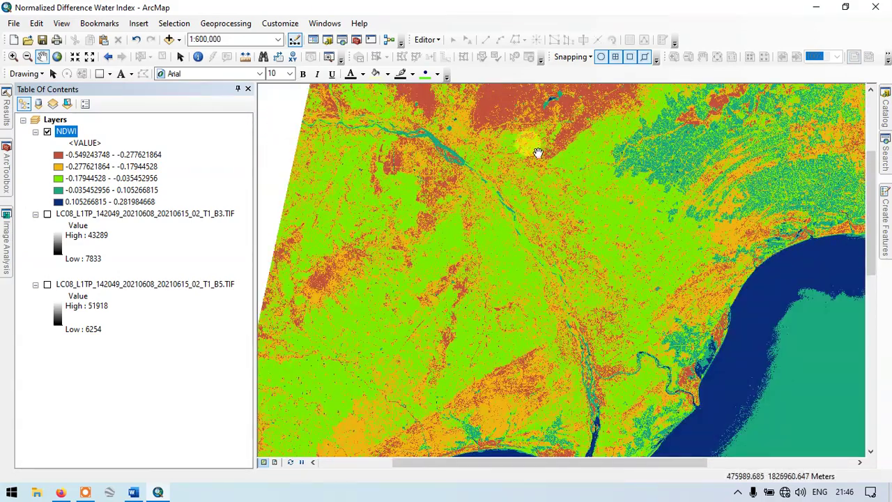
pyautogui.moveTo(520, 132); pyautogui.dragTo(536, 201)
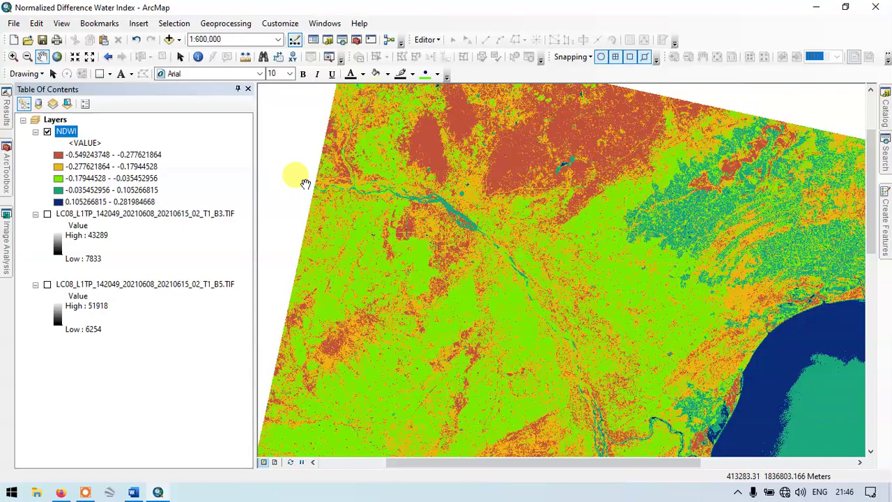
pyautogui.moveTo(661, 290); pyautogui.dragTo(583, 216)
pyautogui.press('Down')
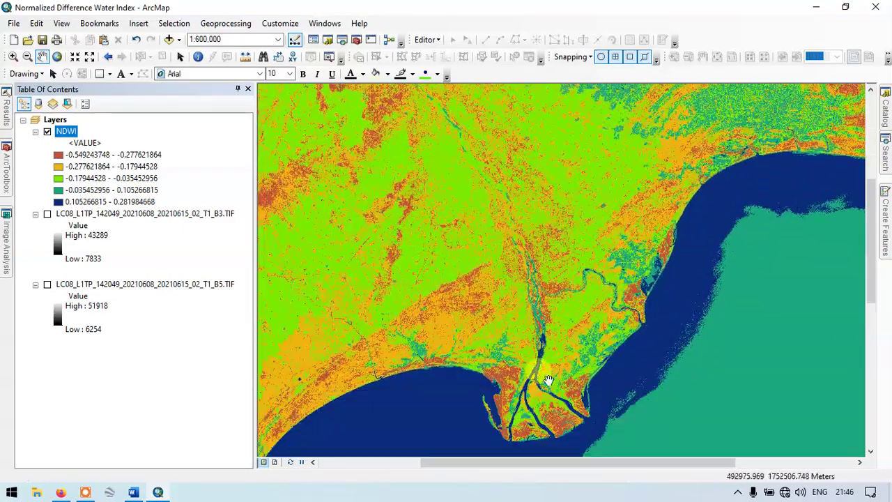
pyautogui.moveTo(536, 358); pyautogui.dragTo(589, 241)
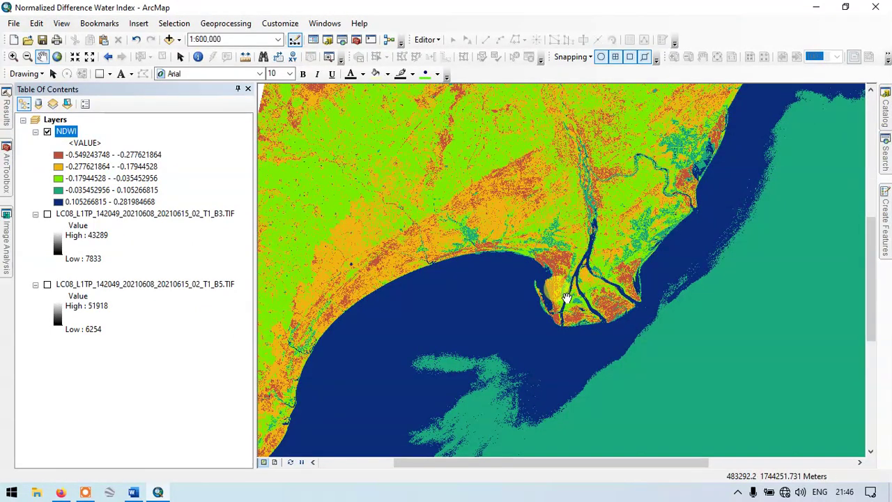
pyautogui.moveTo(568, 293); pyautogui.dragTo(546, 203)
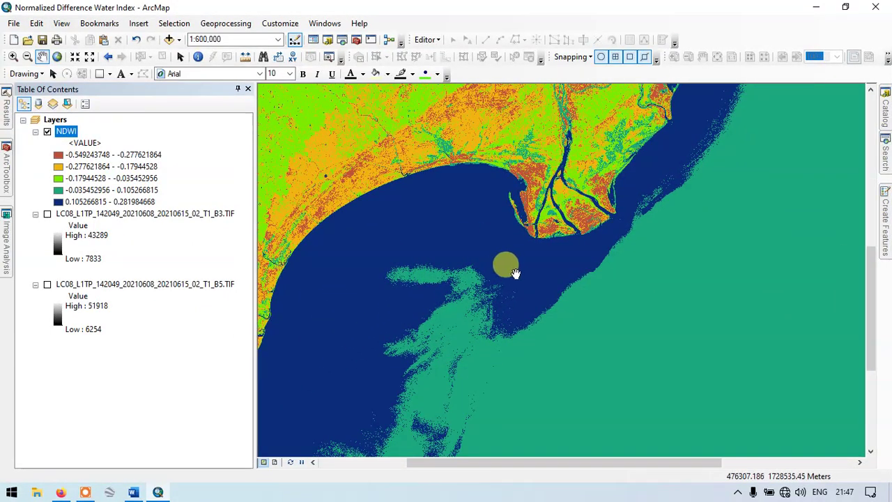
pyautogui.moveTo(512, 265); pyautogui.dragTo(514, 285)
# Step: Zoom in on the river delta to inspect its dark-blue channels and the bay's western shore
pyautogui.scroll(1, 564, 194)
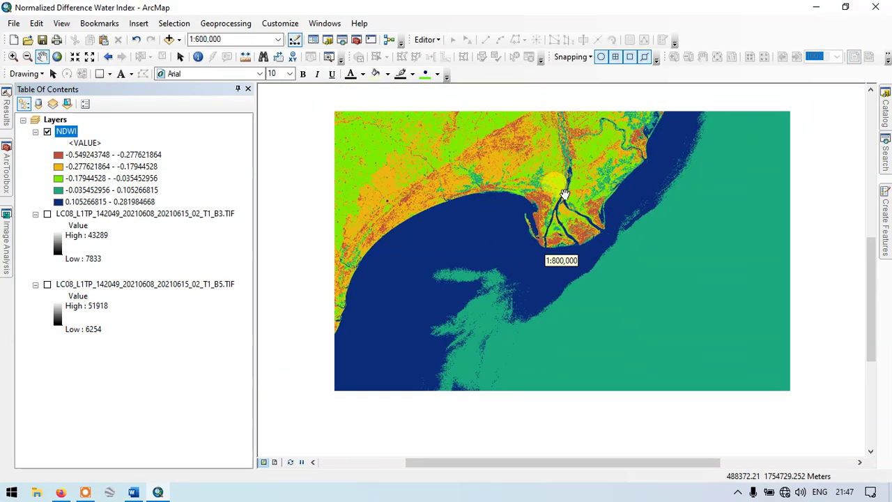
pyautogui.scroll(1, 565, 193)
pyautogui.scroll(1, 588, 142)
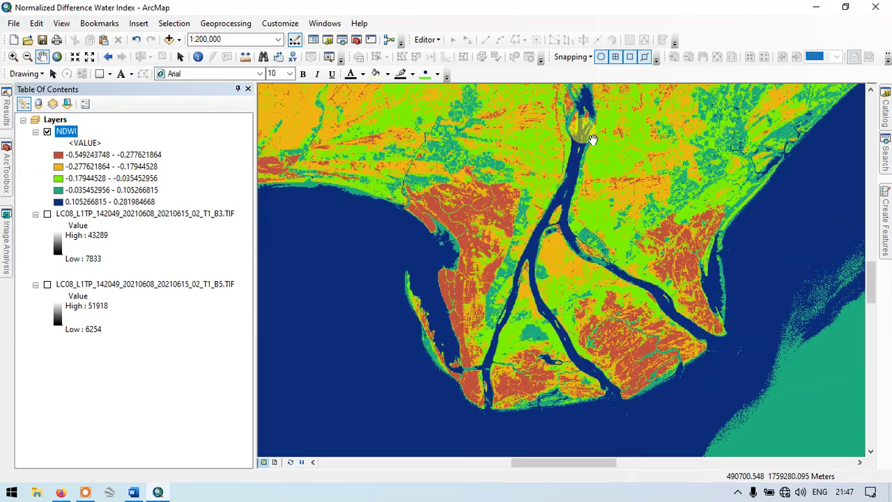
pyautogui.moveTo(611, 177); pyautogui.dragTo(607, 204)
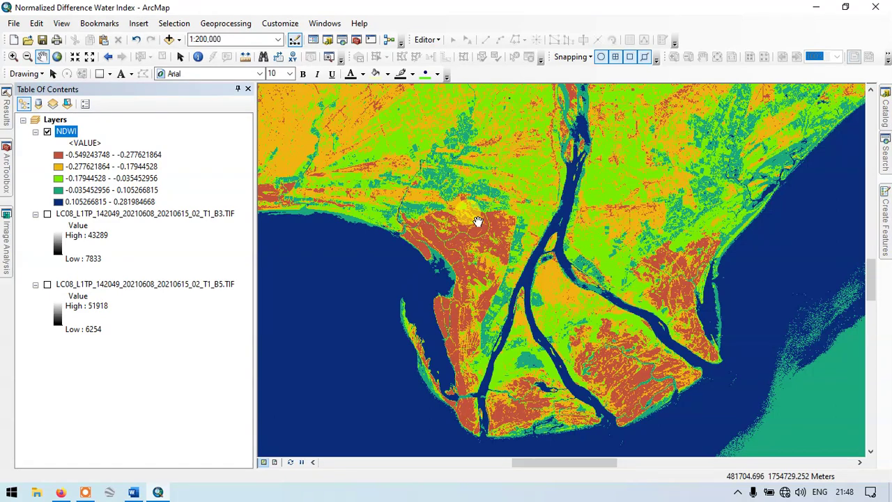
pyautogui.moveTo(533, 239); pyautogui.dragTo(481, 220)
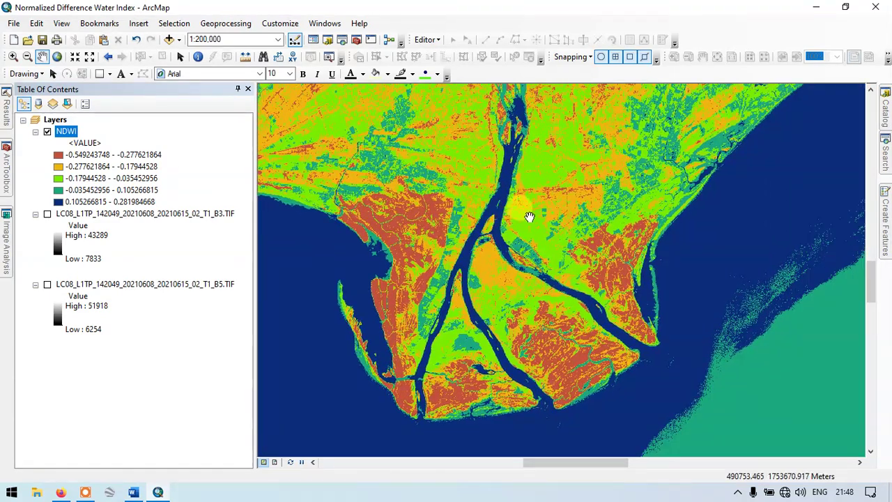
pyautogui.moveTo(557, 214); pyautogui.dragTo(480, 242)
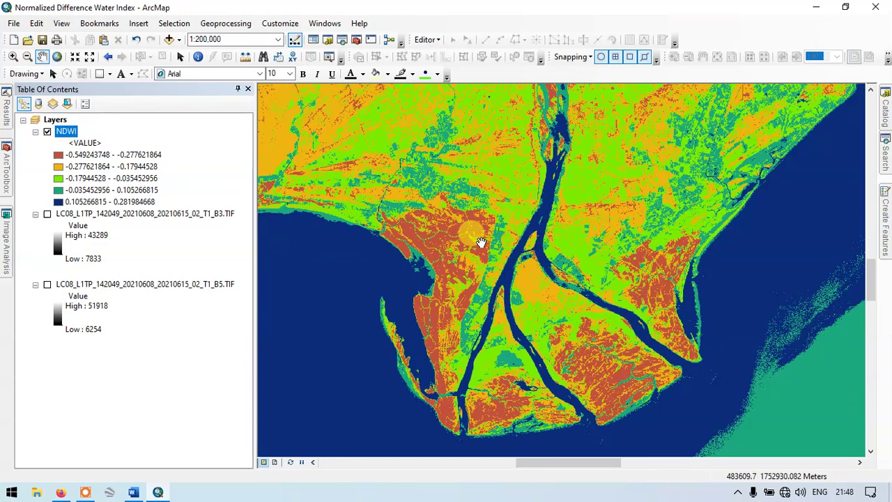
pyautogui.click(497, 250)
pyautogui.moveTo(499, 251); pyautogui.dragTo(485, 245)
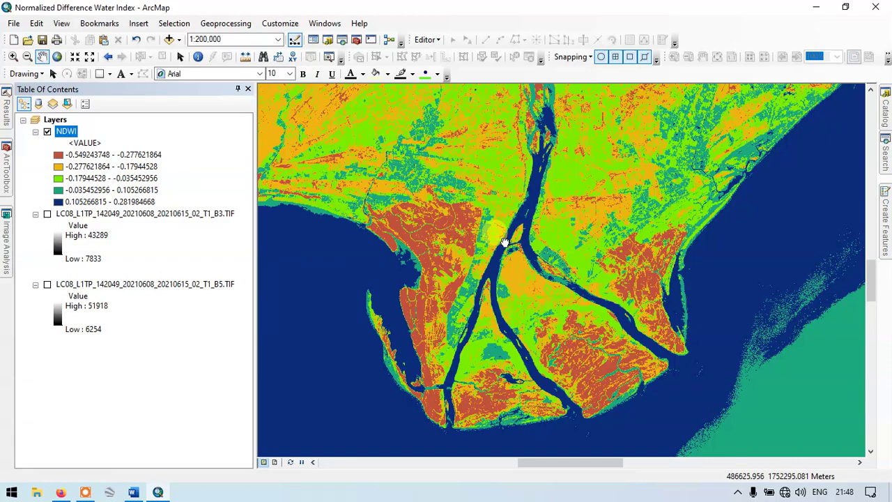
pyautogui.scroll(-2, 484, 246)
pyautogui.scroll(2, 486, 241)
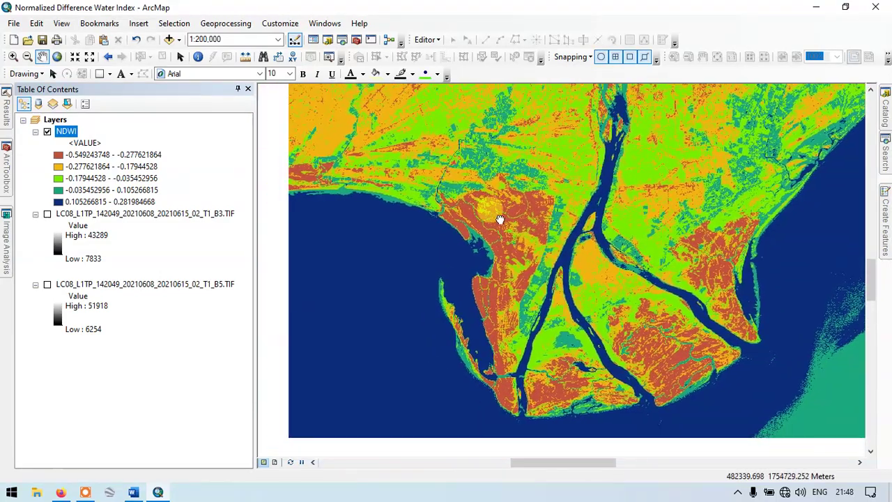
pyautogui.moveTo(442, 205); pyautogui.dragTo(495, 232)
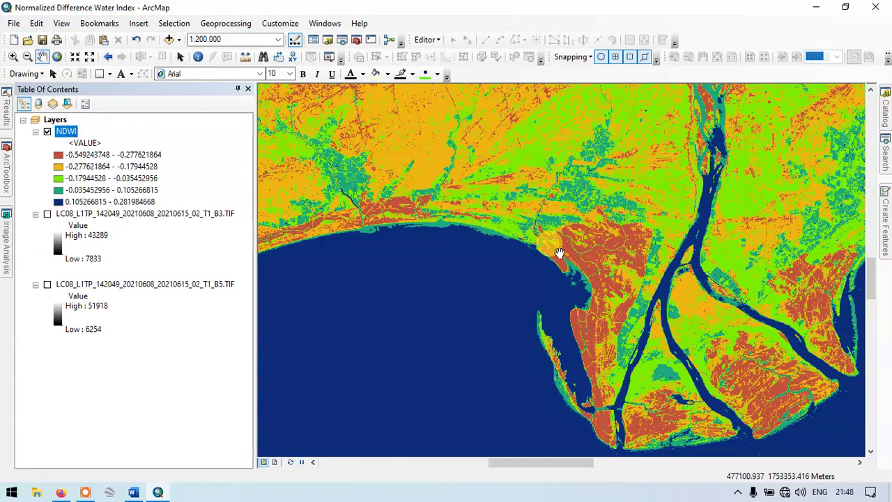
pyautogui.moveTo(591, 251); pyautogui.dragTo(515, 209)
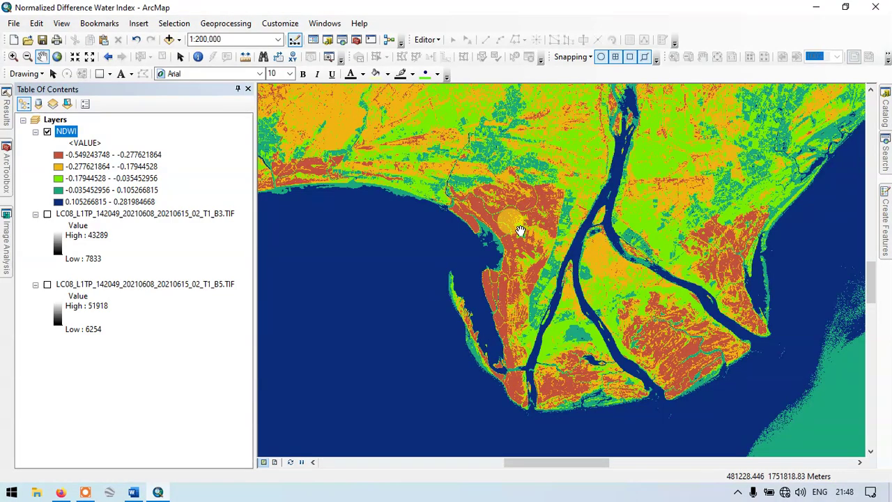
pyautogui.scroll(-1, 522, 230)
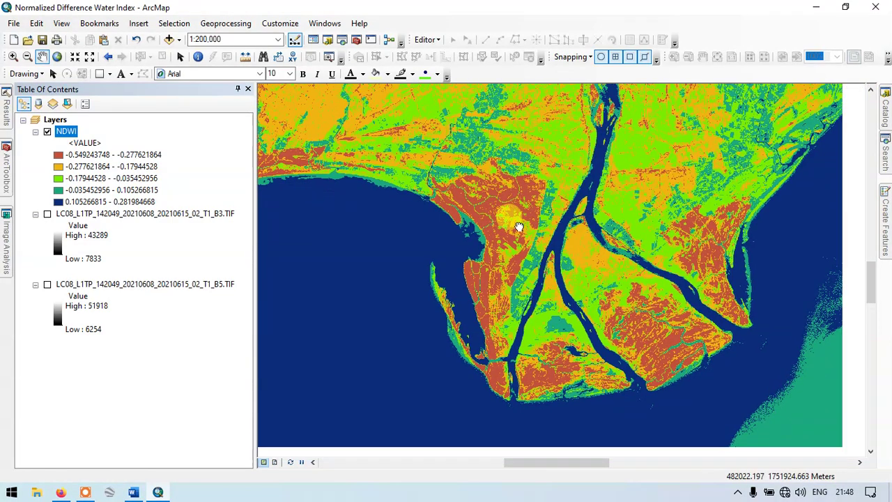
pyautogui.scroll(1, 501, 212)
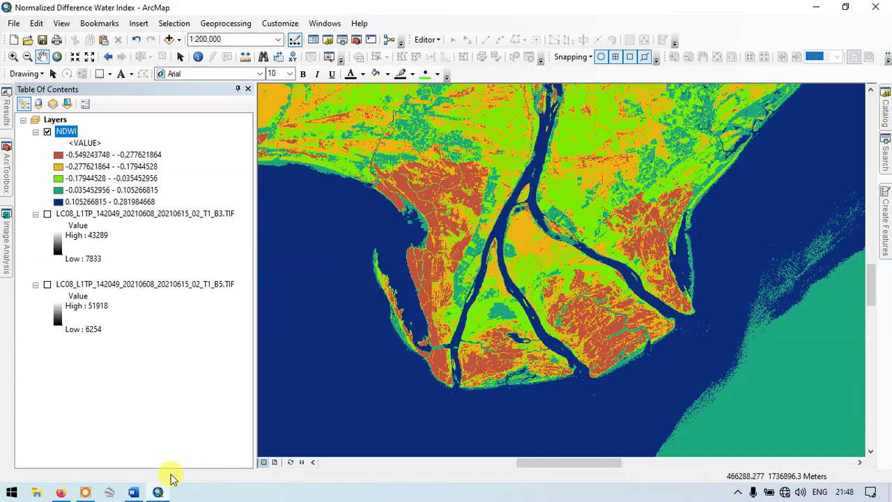
# Step: Bring up the 'How To Interpret NDWI Values' section in the Word notes, briefly checking the map
pyautogui.click(134, 492)
pyautogui.scroll(-5, 484, 274)
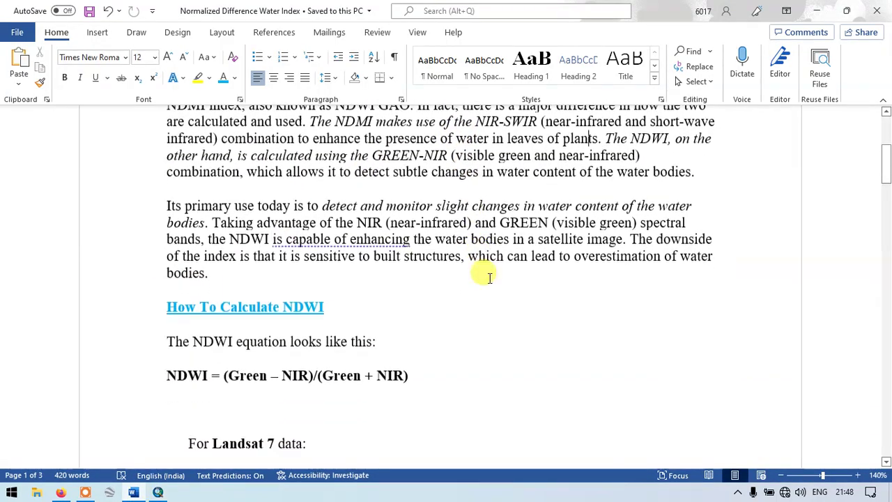
pyautogui.scroll(-15, 498, 277)
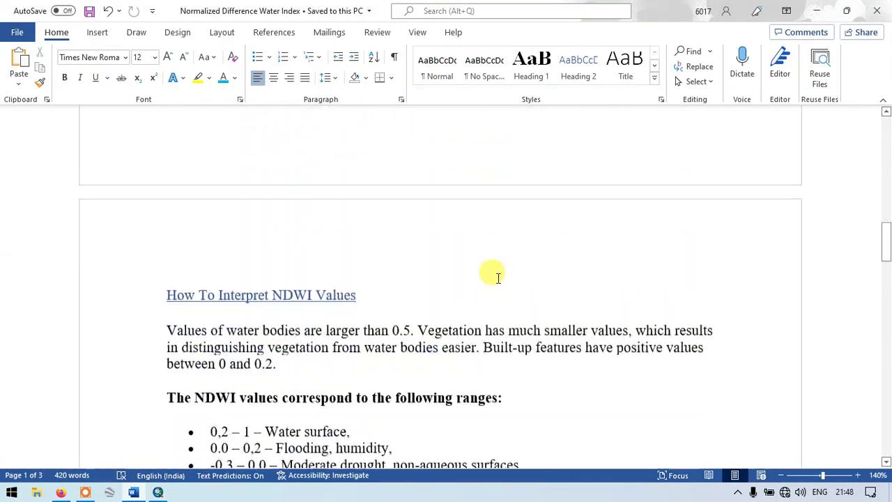
pyautogui.scroll(3, 492, 275)
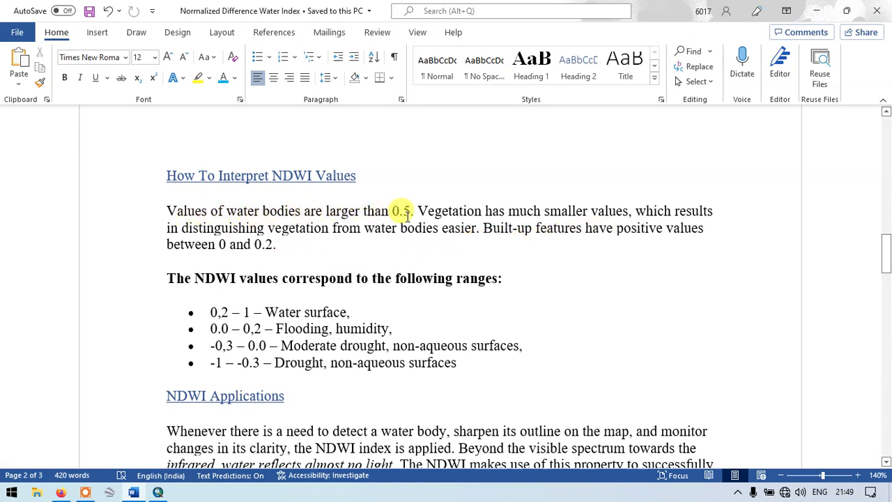
pyautogui.click(157, 492)
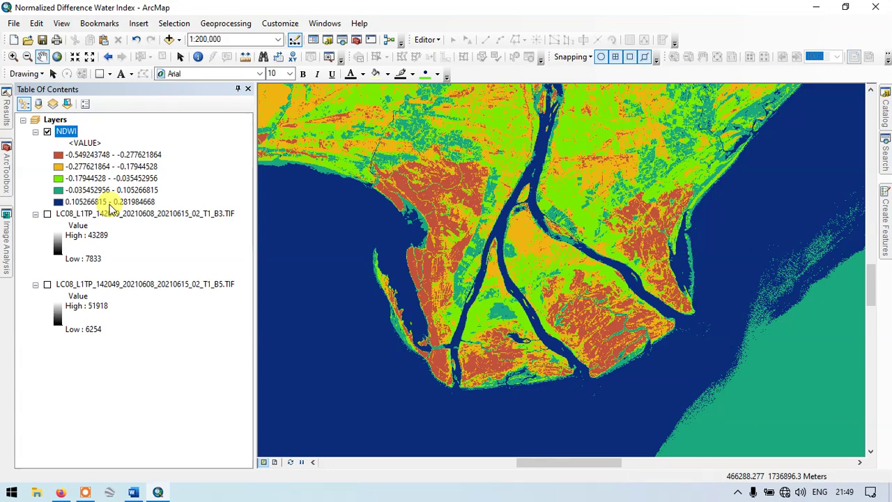
pyautogui.click(133, 492)
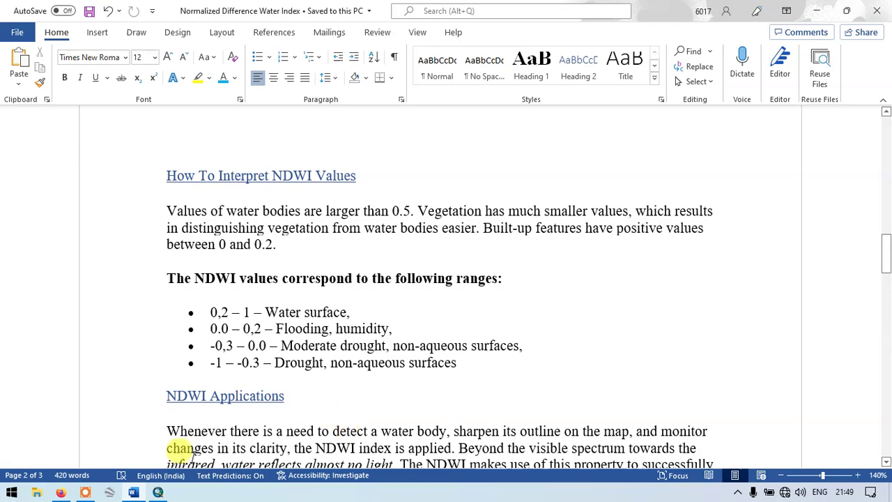
# Step: Move the map north of the delta to show the winding river and the coastline
pyautogui.click(157, 492)
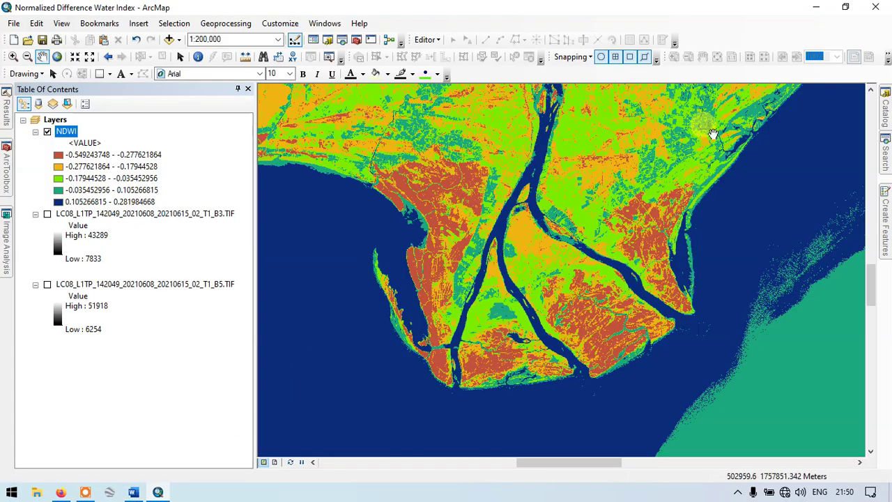
pyautogui.moveTo(713, 134); pyautogui.dragTo(580, 357)
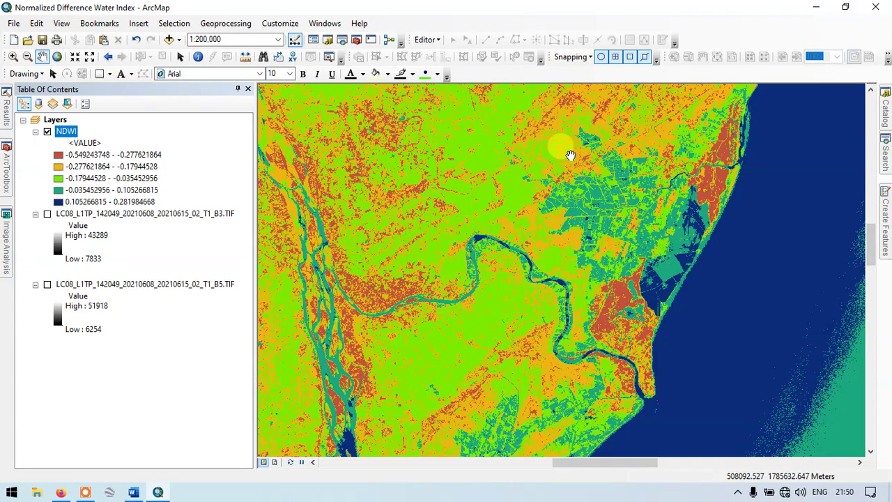
pyautogui.scroll(1, 452, 158)
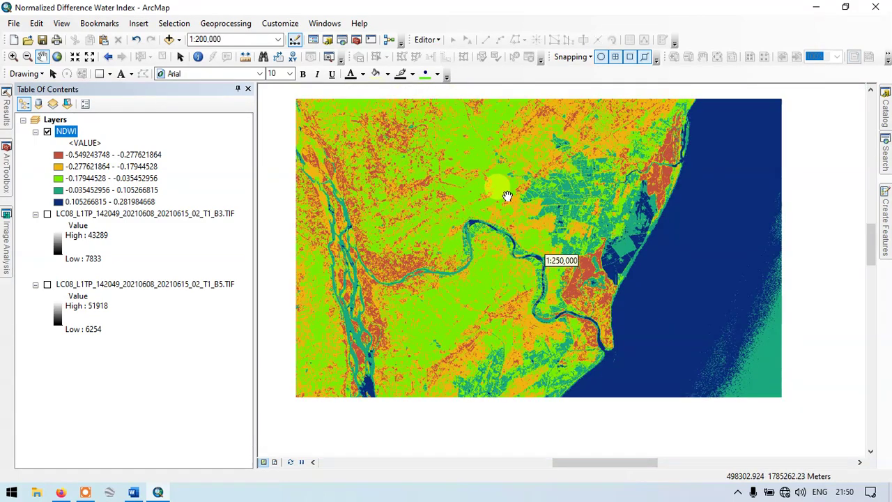
pyautogui.moveTo(483, 179); pyautogui.dragTo(551, 142)
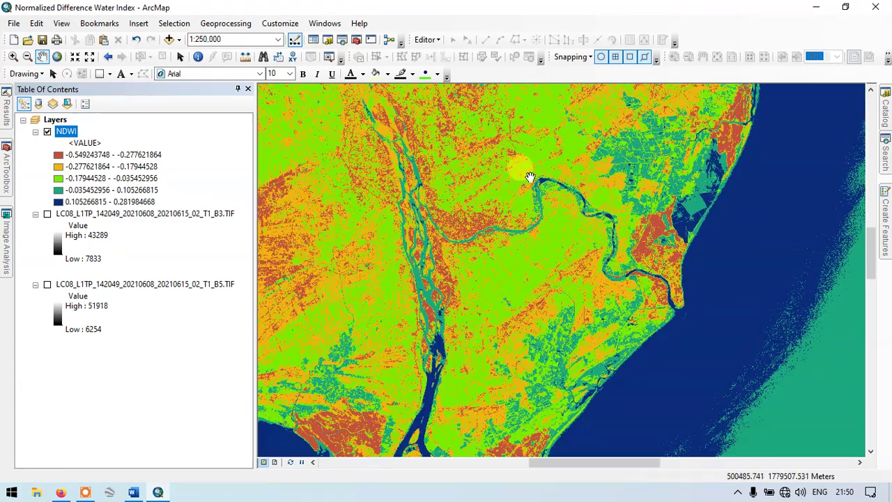
# Step: Select the '0,2 – 1 Water surface' range line in the Word notes
pyautogui.click(133, 492)
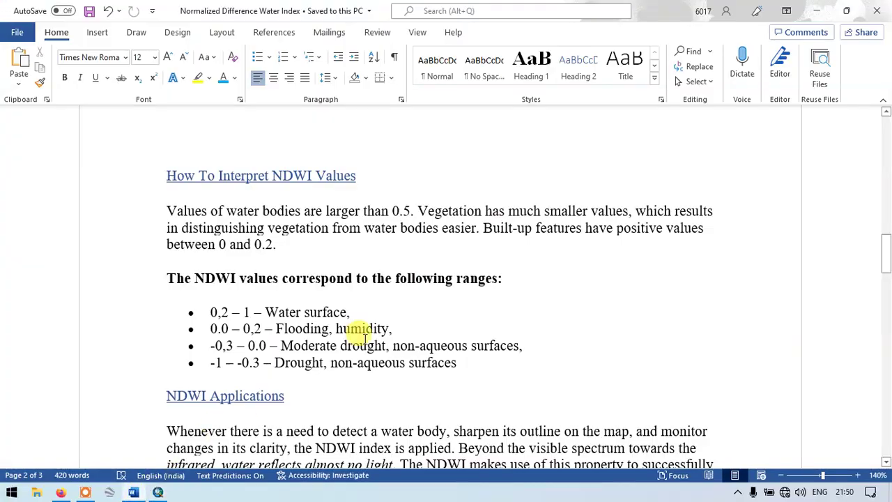
pyautogui.scroll(-2, 362, 332)
pyautogui.scroll(-2, 352, 326)
pyautogui.scroll(2, 265, 256)
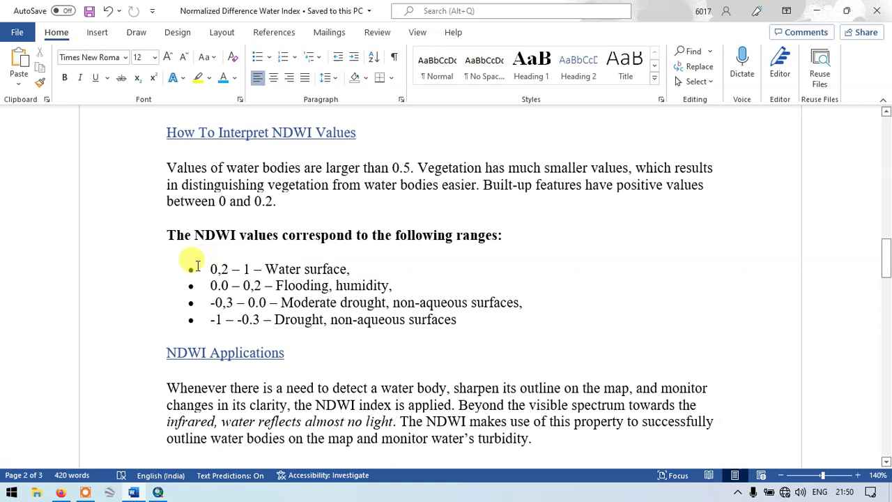
pyautogui.moveTo(210, 269); pyautogui.dragTo(348, 270)
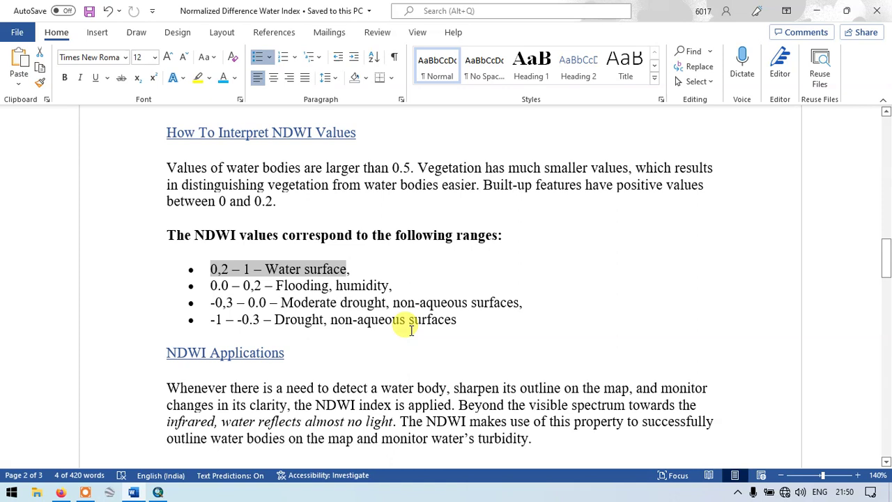
# Step: Scroll down to the Landsat 8-9 OLI and TIRS band table, then return to the map
pyautogui.scroll(-4, 411, 330)
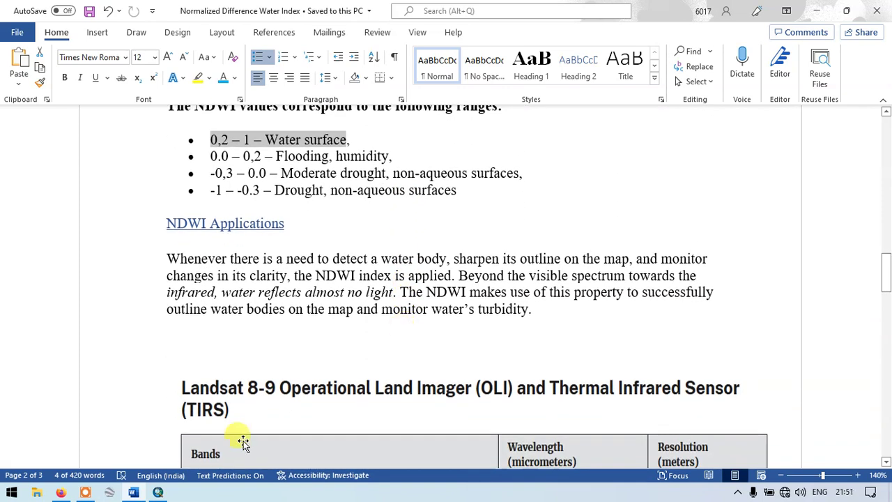
pyautogui.scroll(-1, 237, 397)
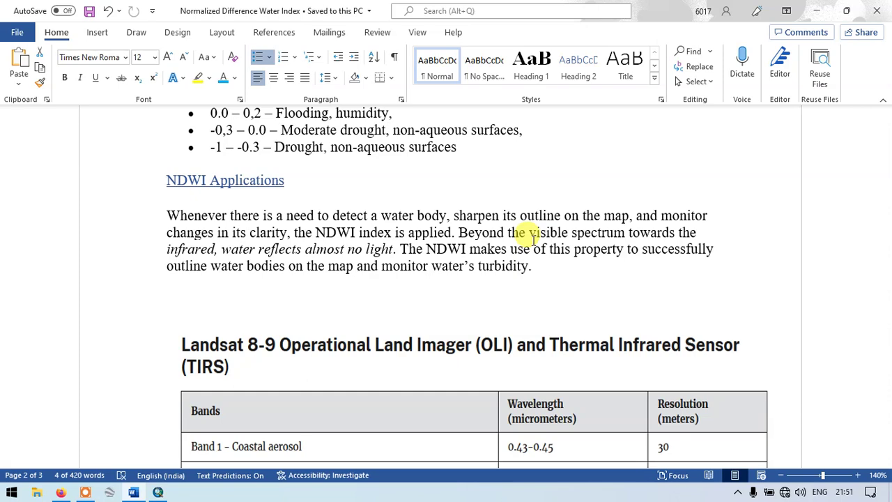
pyautogui.click(158, 493)
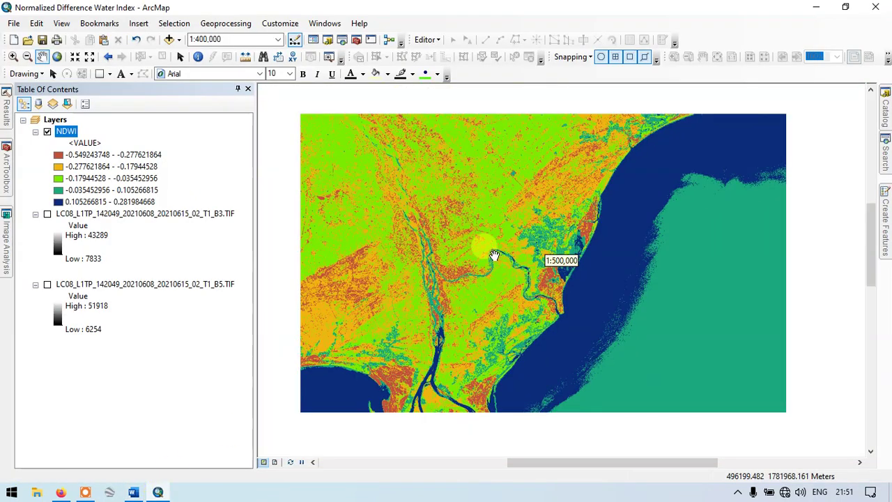
# Step: Survey the coastline and inland areas west and north of the delta at 1:750,000
pyautogui.moveTo(409, 259); pyautogui.dragTo(494, 233)
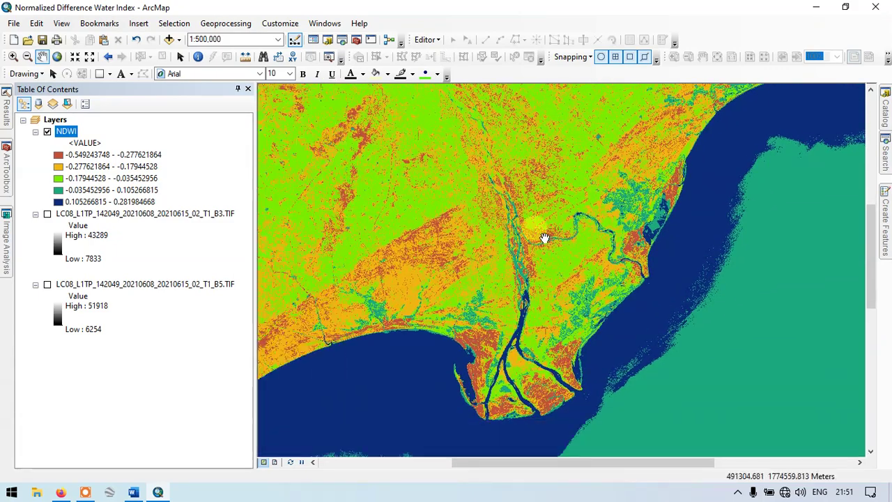
pyautogui.moveTo(336, 215); pyautogui.dragTo(424, 200)
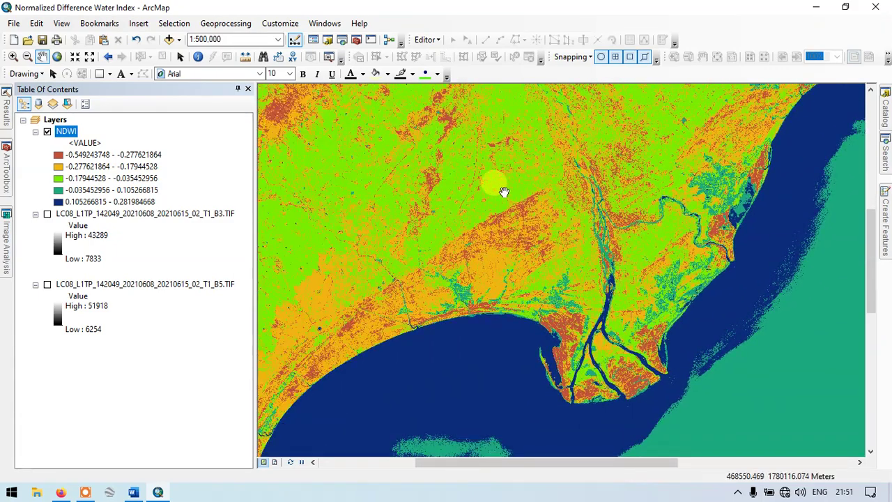
pyautogui.scroll(1, 502, 192)
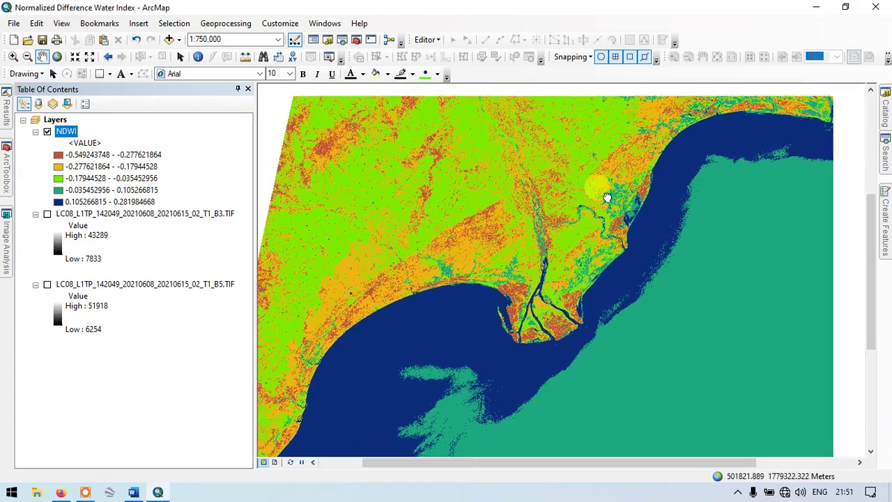
pyautogui.moveTo(597, 201); pyautogui.dragTo(514, 253)
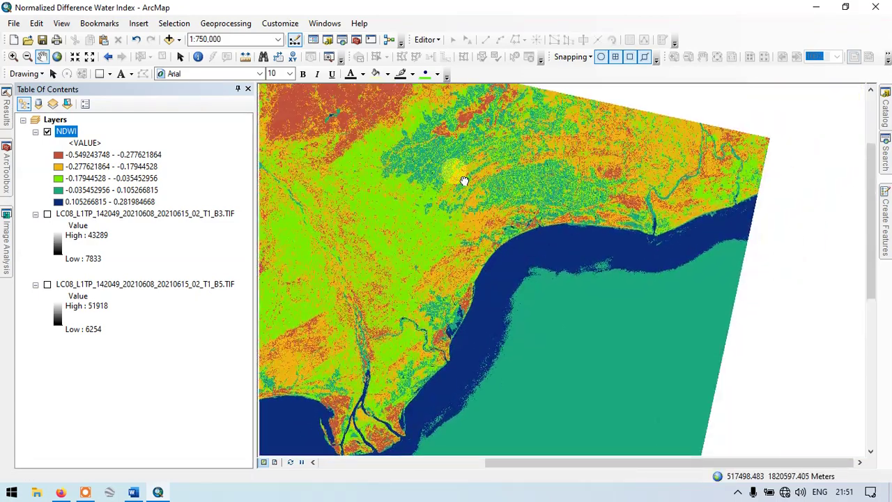
pyautogui.moveTo(463, 177); pyautogui.dragTo(597, 243)
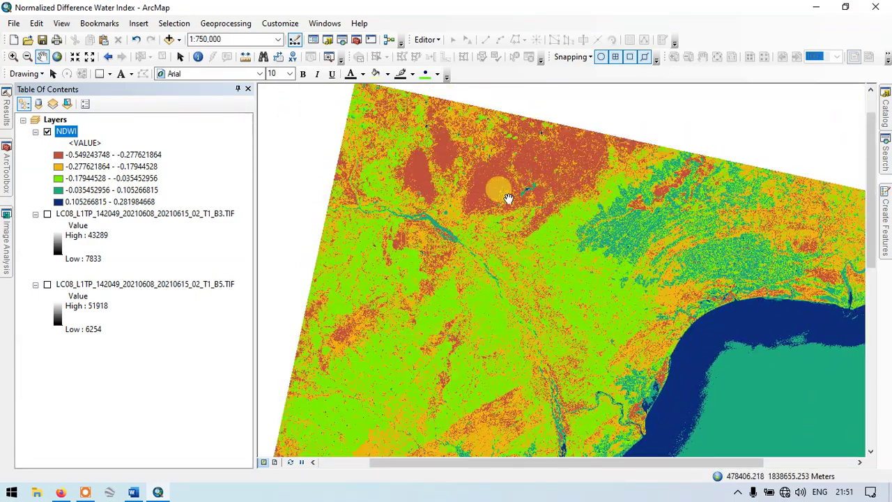
pyautogui.moveTo(451, 263); pyautogui.dragTo(442, 200)
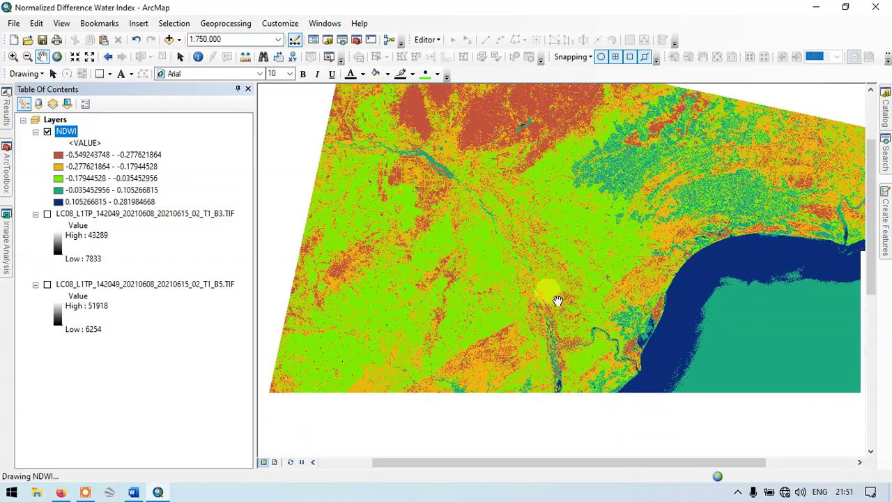
pyautogui.moveTo(558, 299)
pyautogui.mouseDown()
pyautogui.moveTo(563, 259)
pyautogui.moveTo(554, 253)
pyautogui.mouseUp()
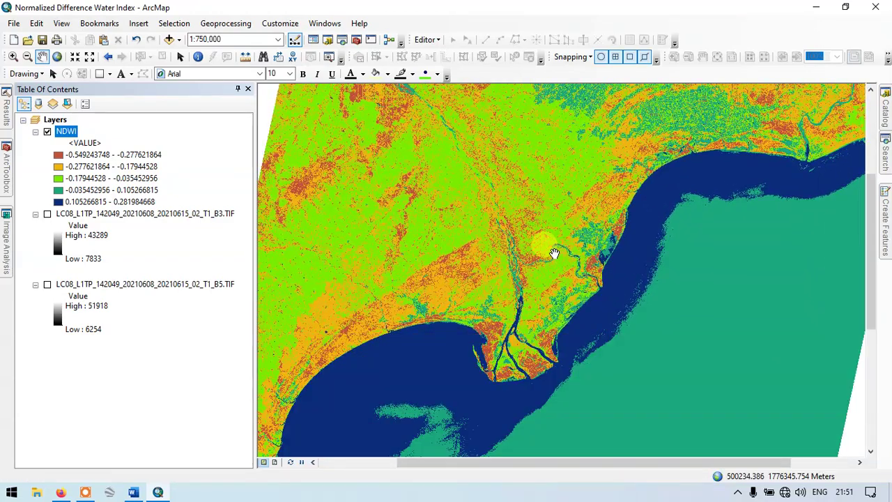
pyautogui.moveTo(445, 235); pyautogui.dragTo(460, 259)
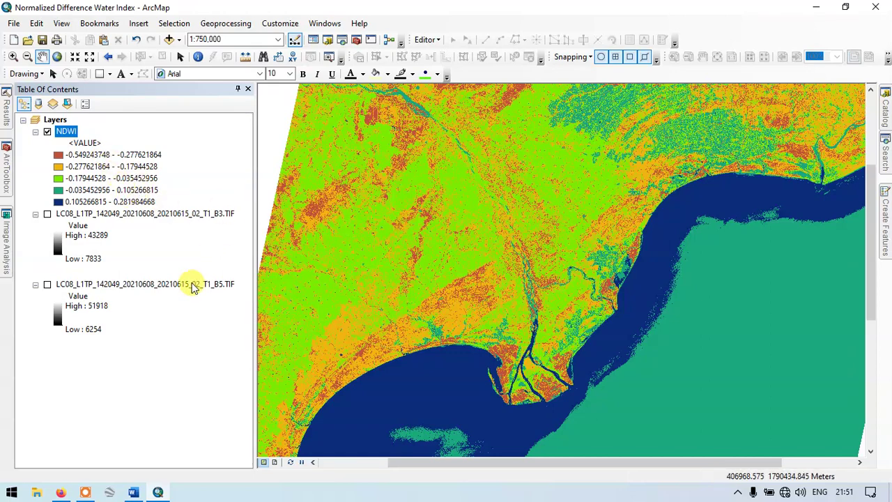
pyautogui.click(133, 492)
# Step: Scroll the Word notes back up to the NDWI value ranges list, then minimize Word
pyautogui.scroll(4, 292, 317)
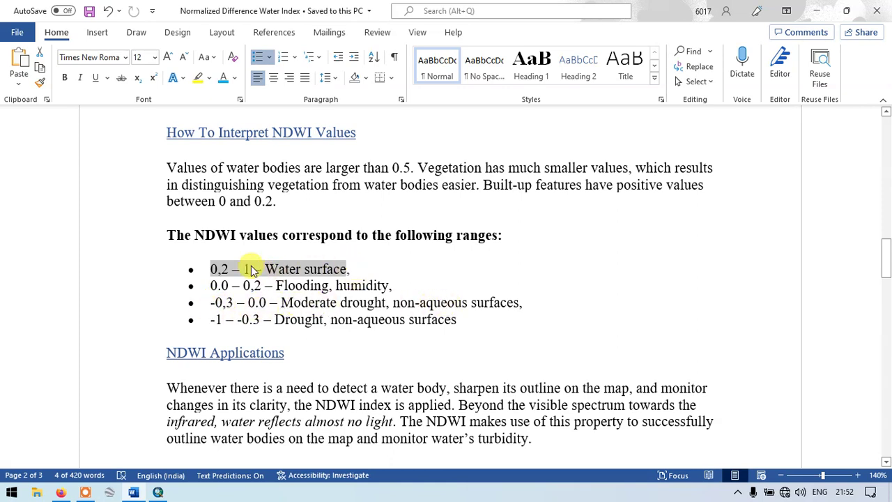
pyautogui.click(828, 10)
# Step: Zoom out to 1:1,500,000 to show the whole NDWI scene and its coastline
pyautogui.scroll(2, 563, 167)
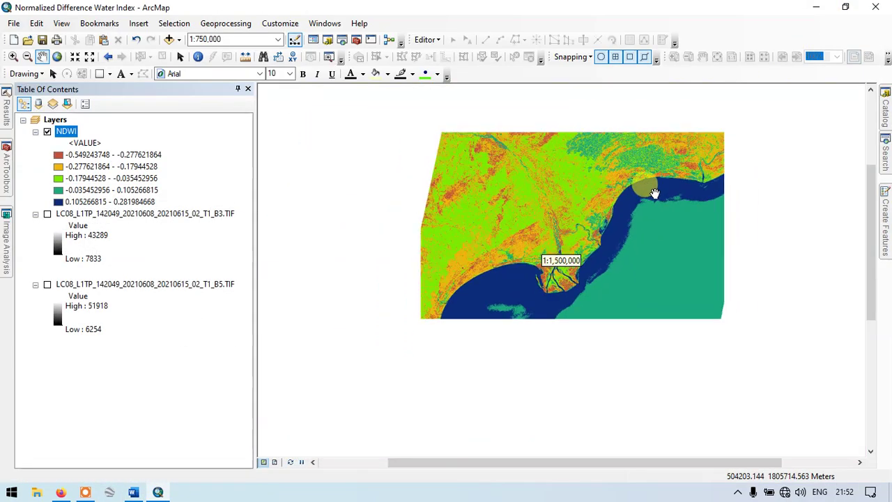